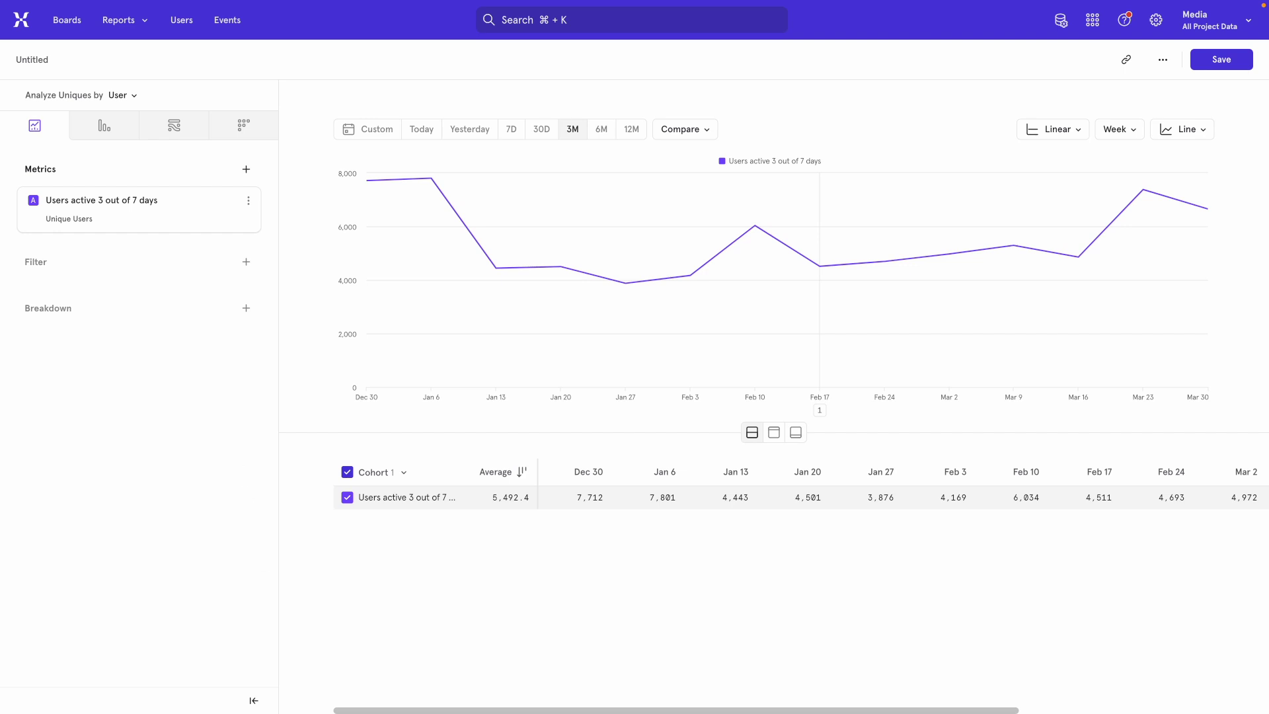
Step: Go to Cohorts under Data Management and begin a new cohort with an empty condition
click(1062, 18)
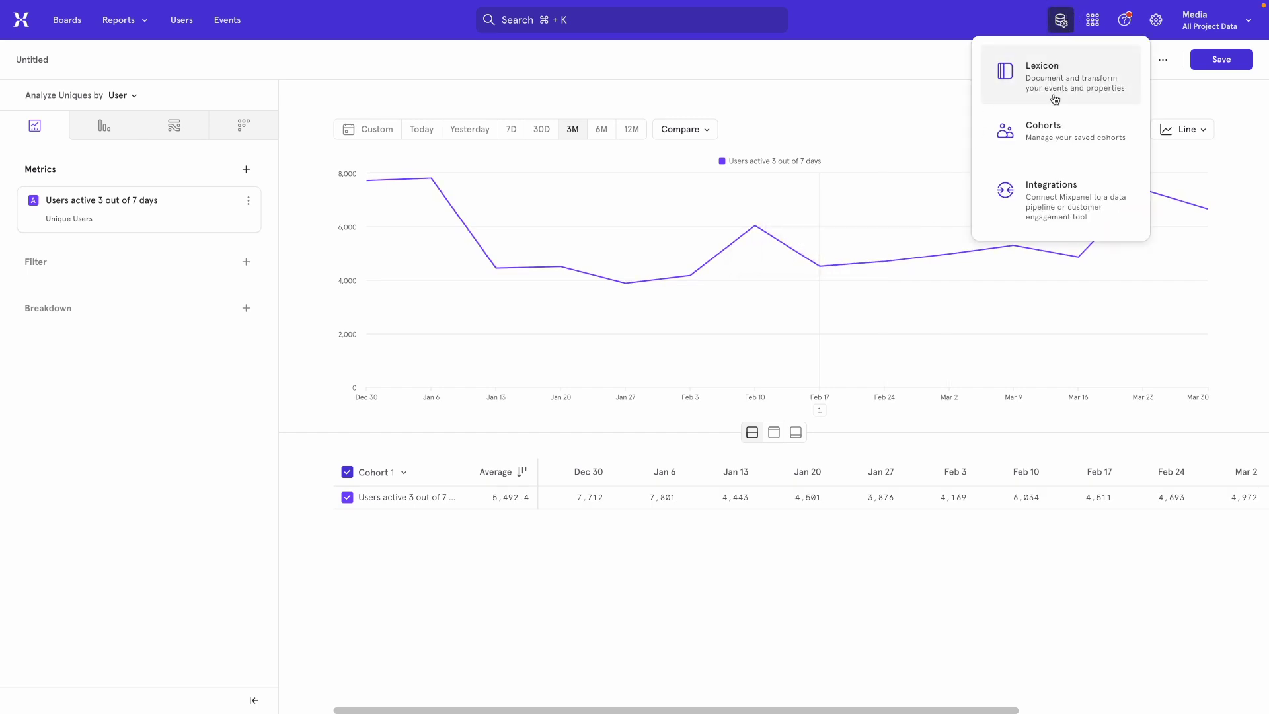
click(1048, 140)
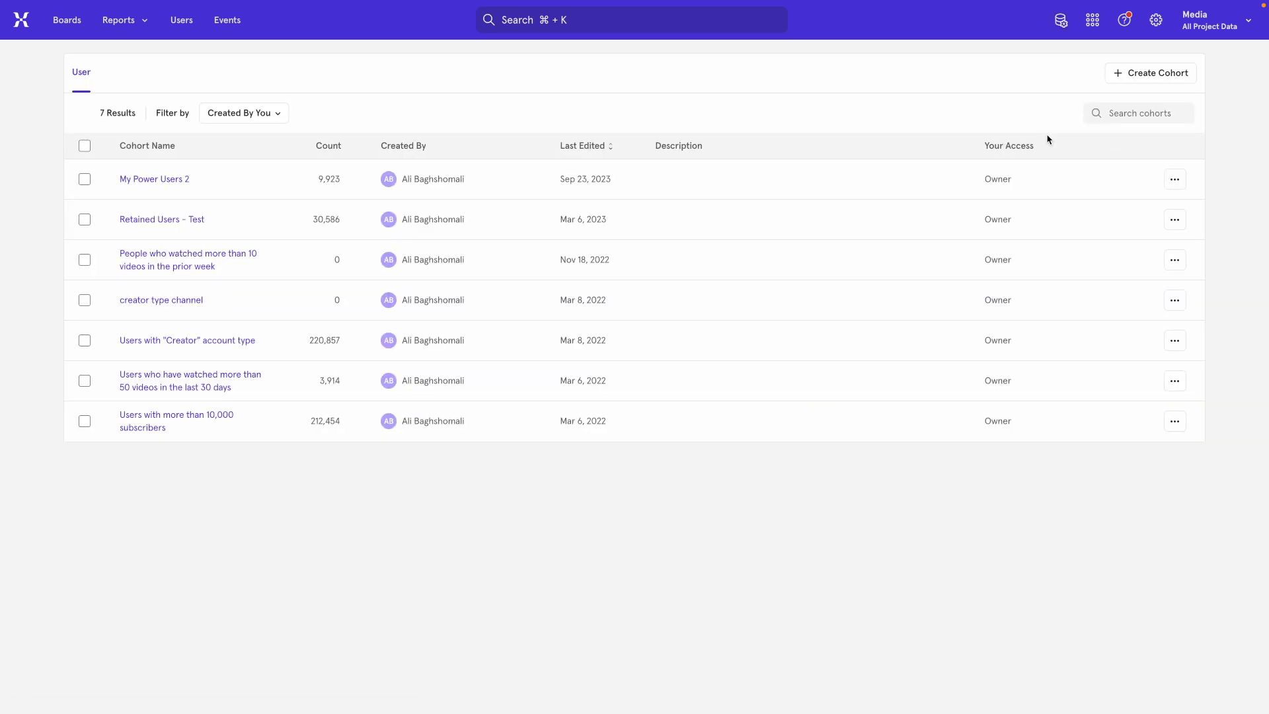
click(1132, 78)
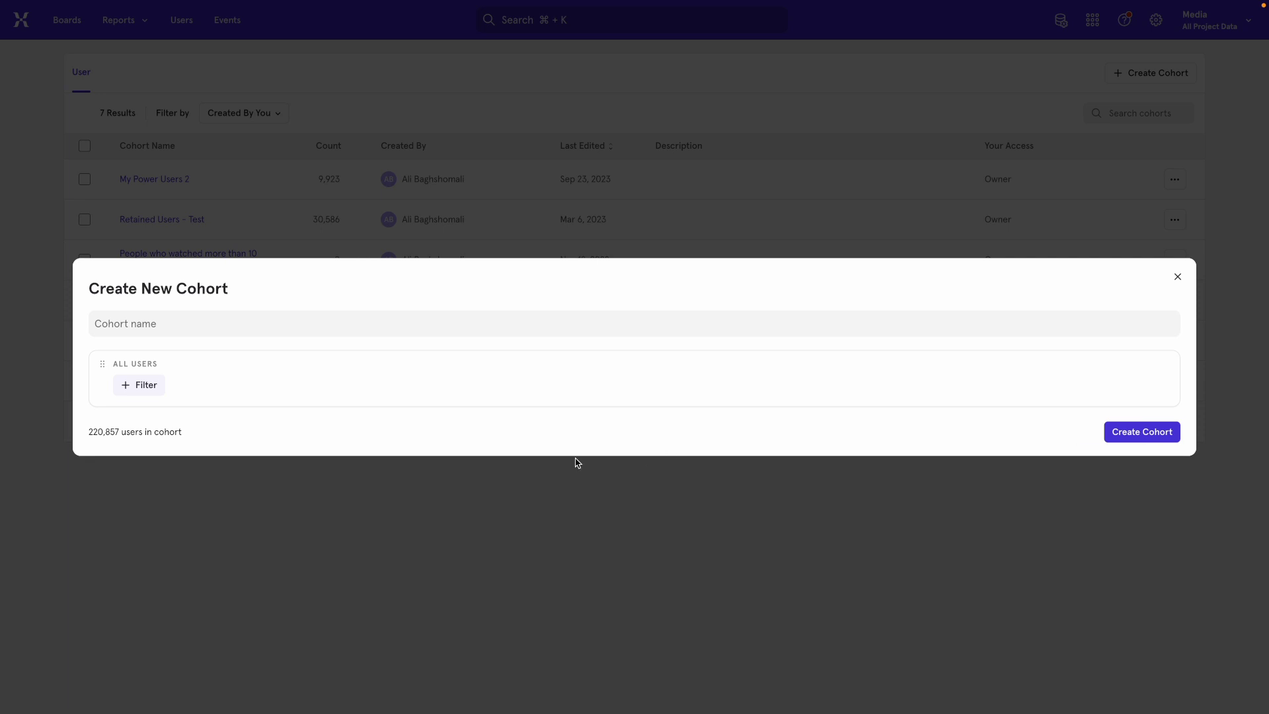
click(147, 390)
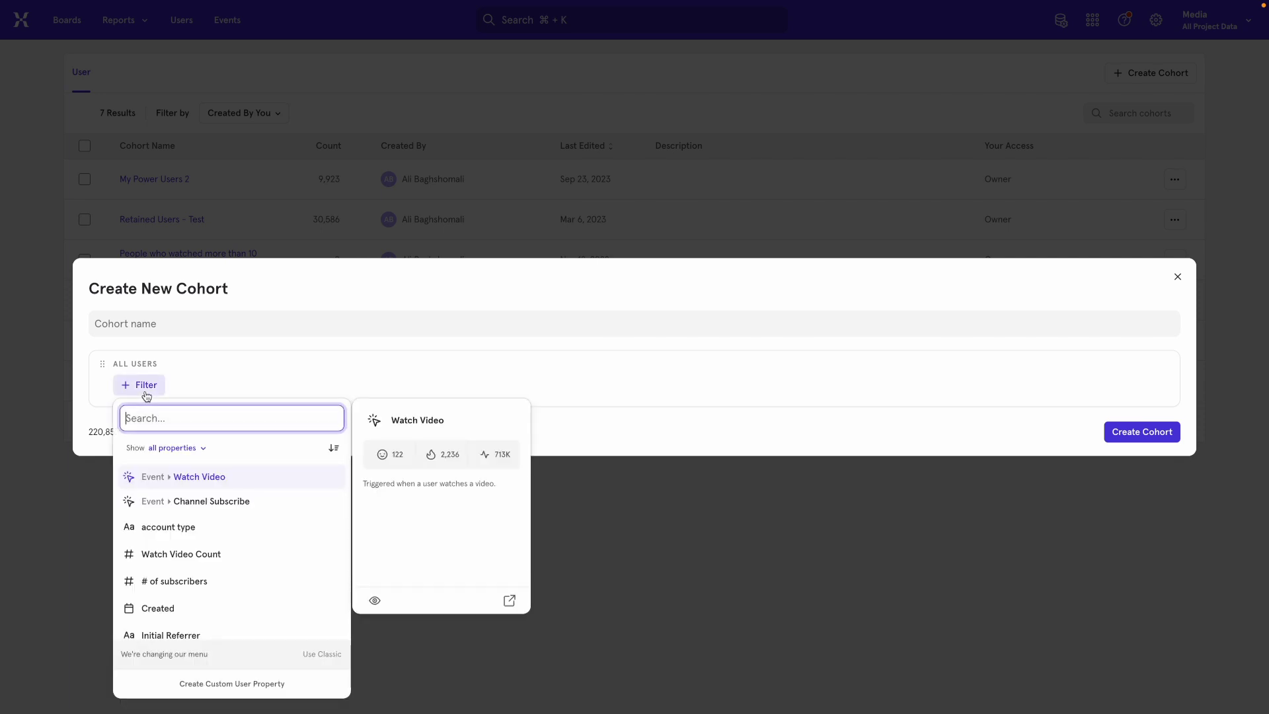
Step: Require the Watch Video event at least once in the last 7 days (27,560 users)
click(200, 477)
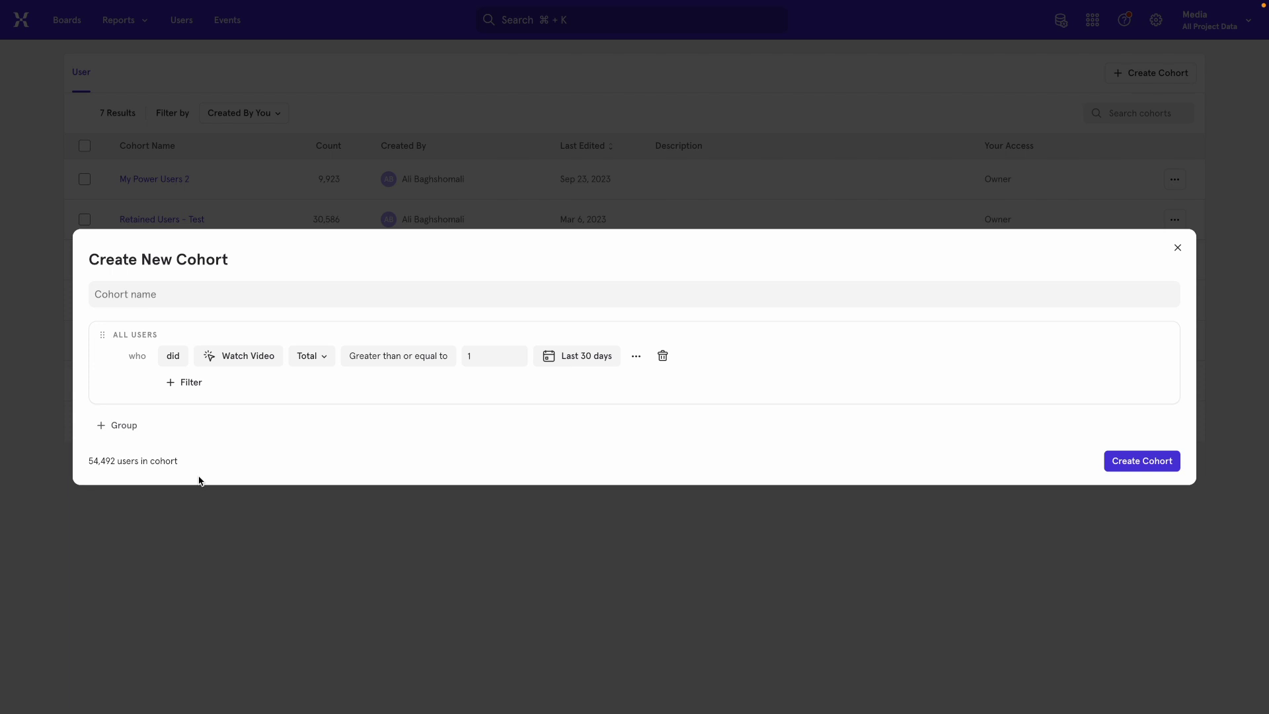
click(583, 357)
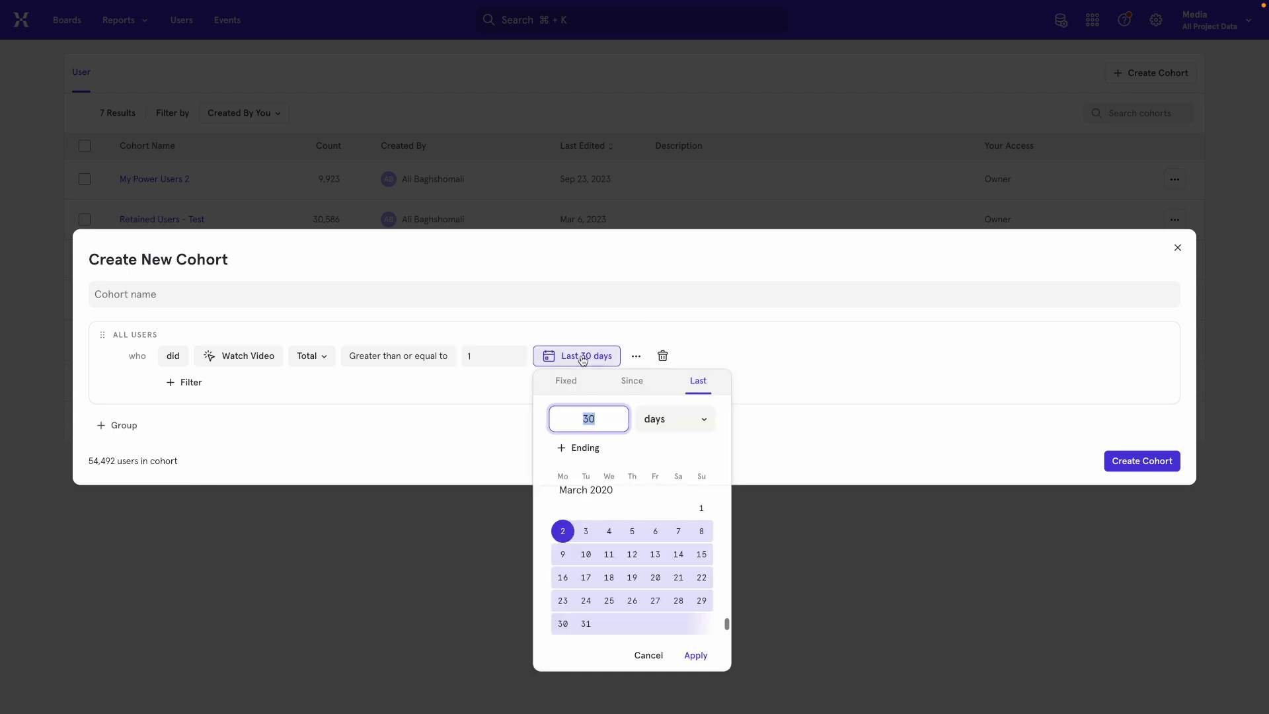
text(7)
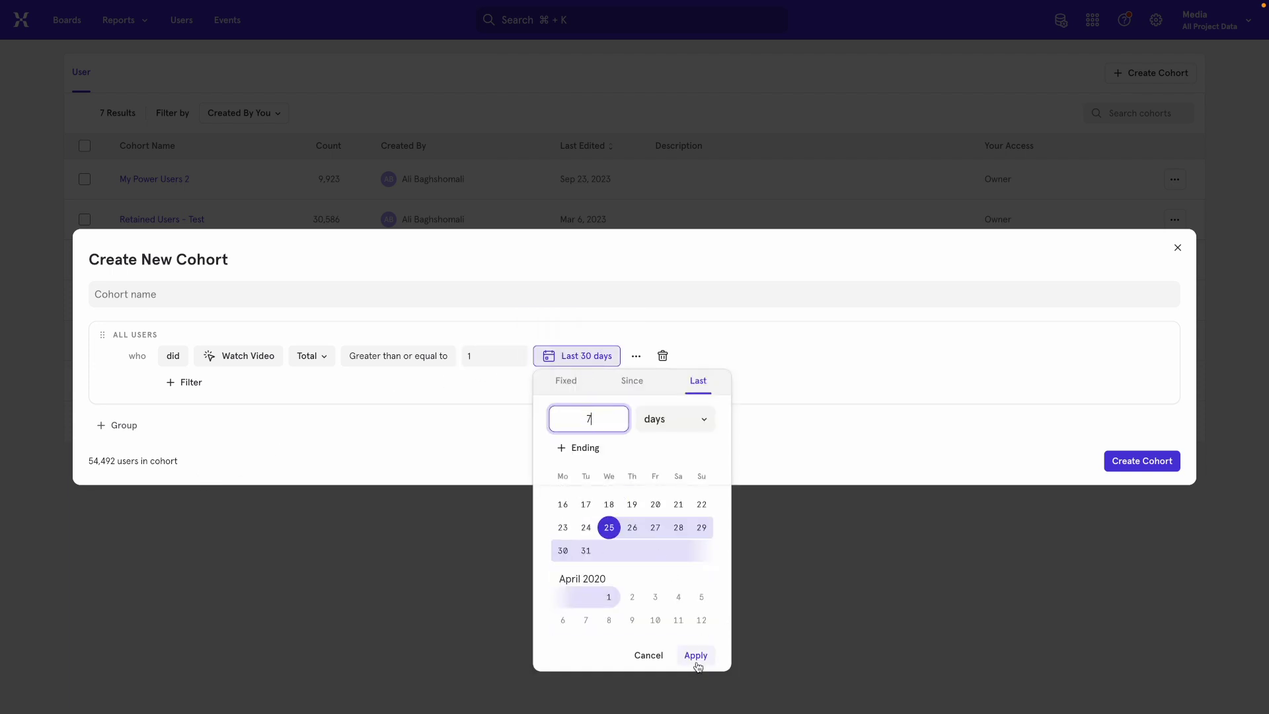
click(696, 658)
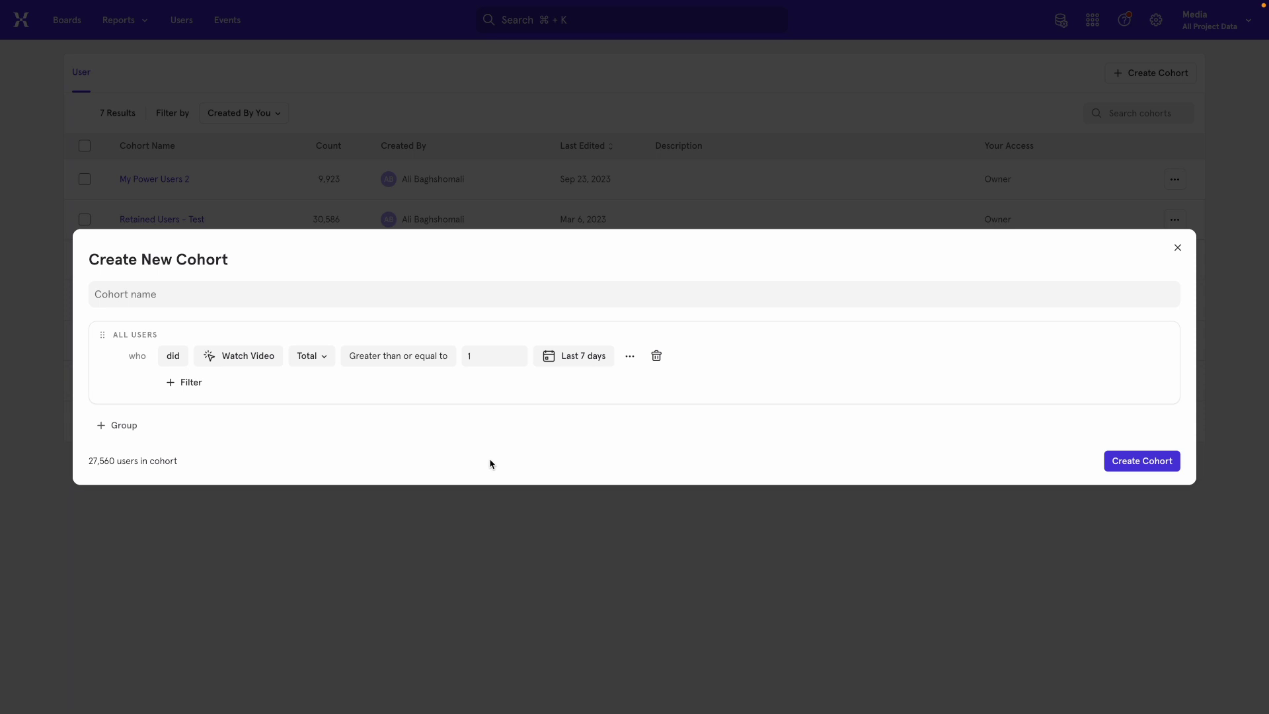
Step: Change the Watch Video count from Total to Distinct Count of the Time property by Day
click(322, 362)
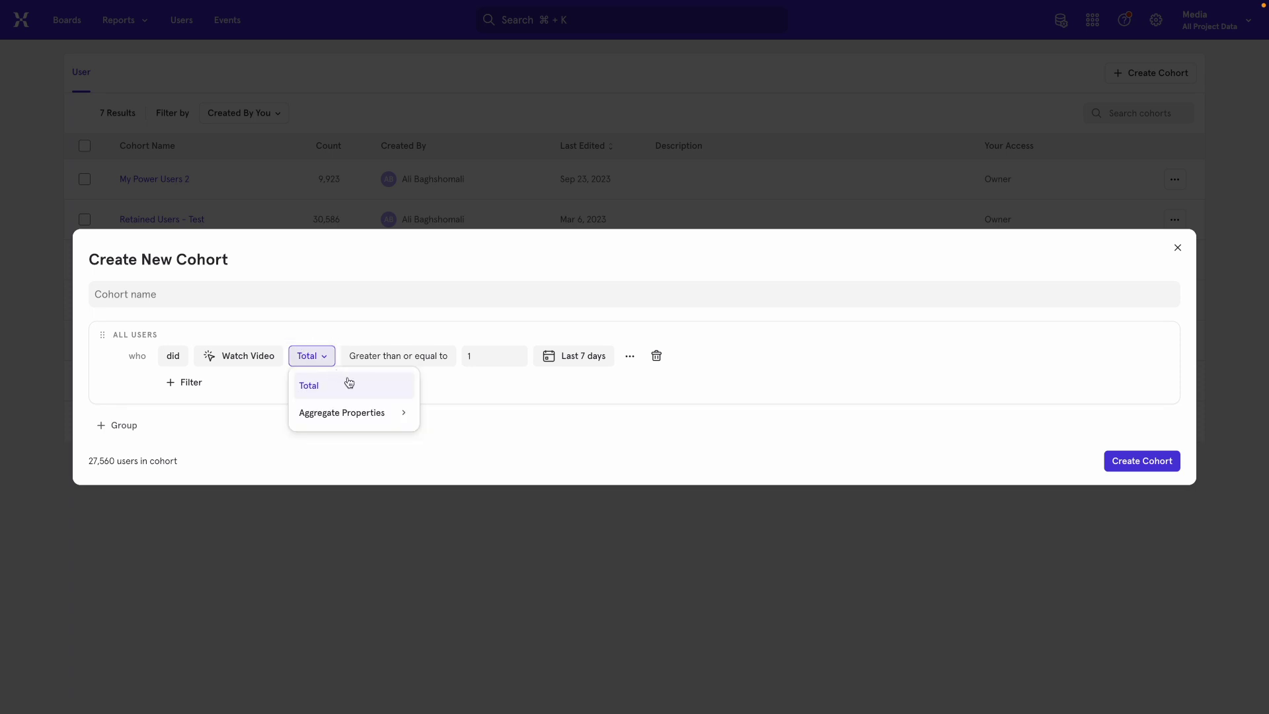
mouse_move(402, 415)
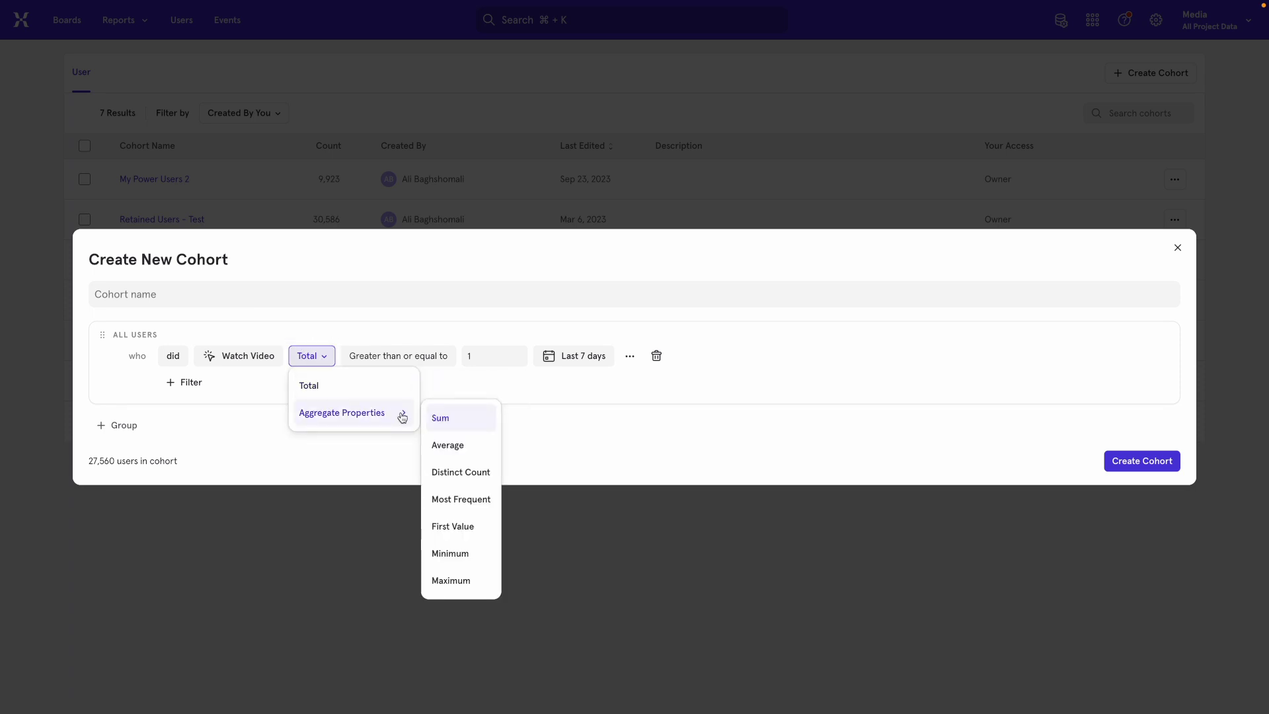
click(456, 472)
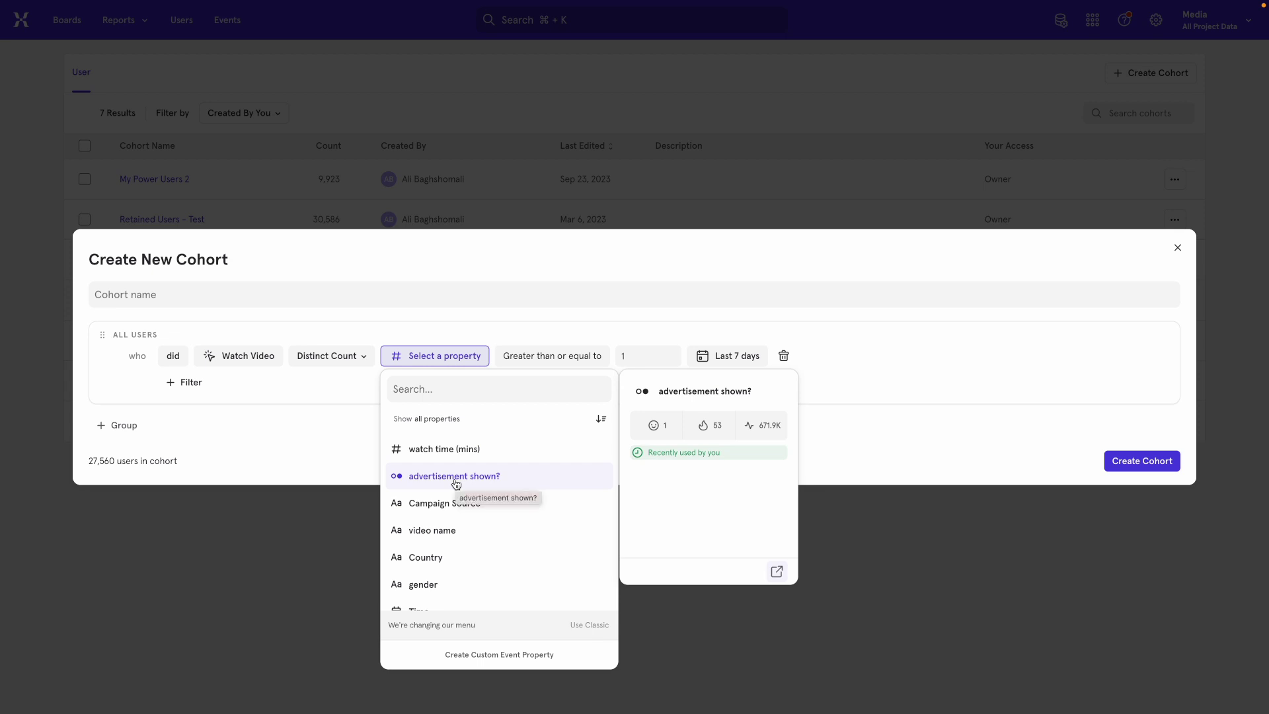
click(427, 391)
text(time)
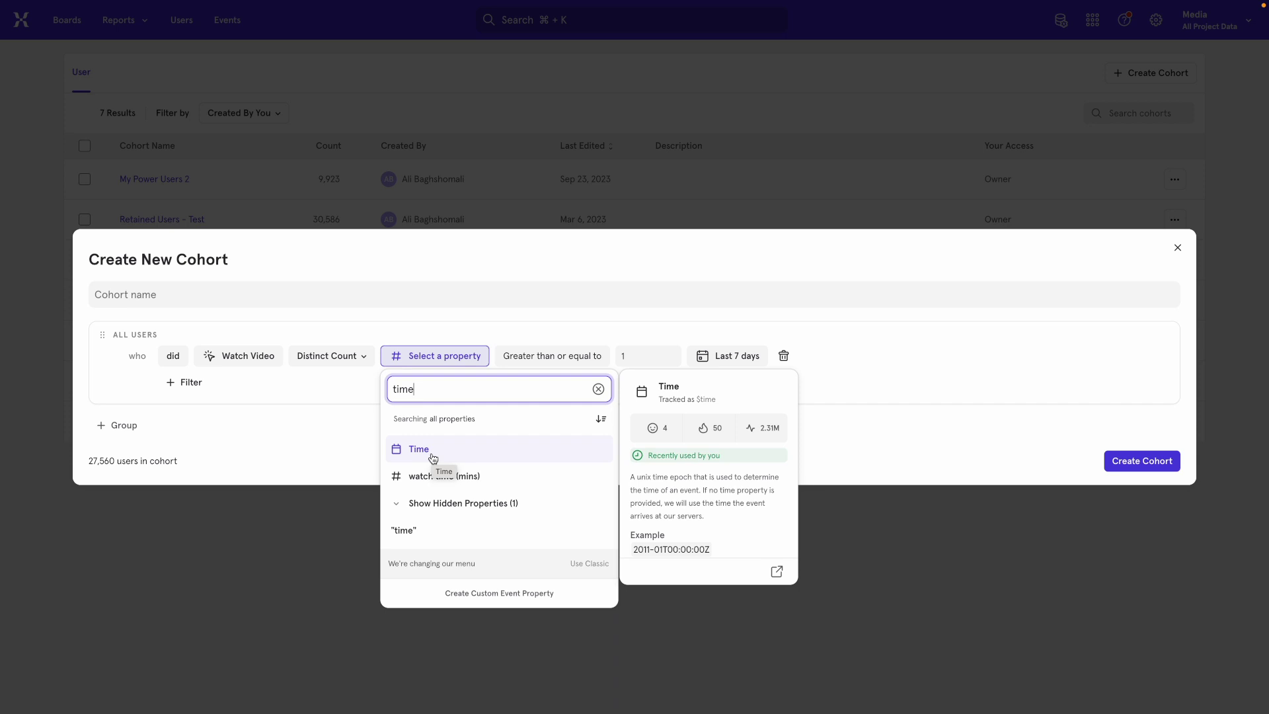
click(433, 458)
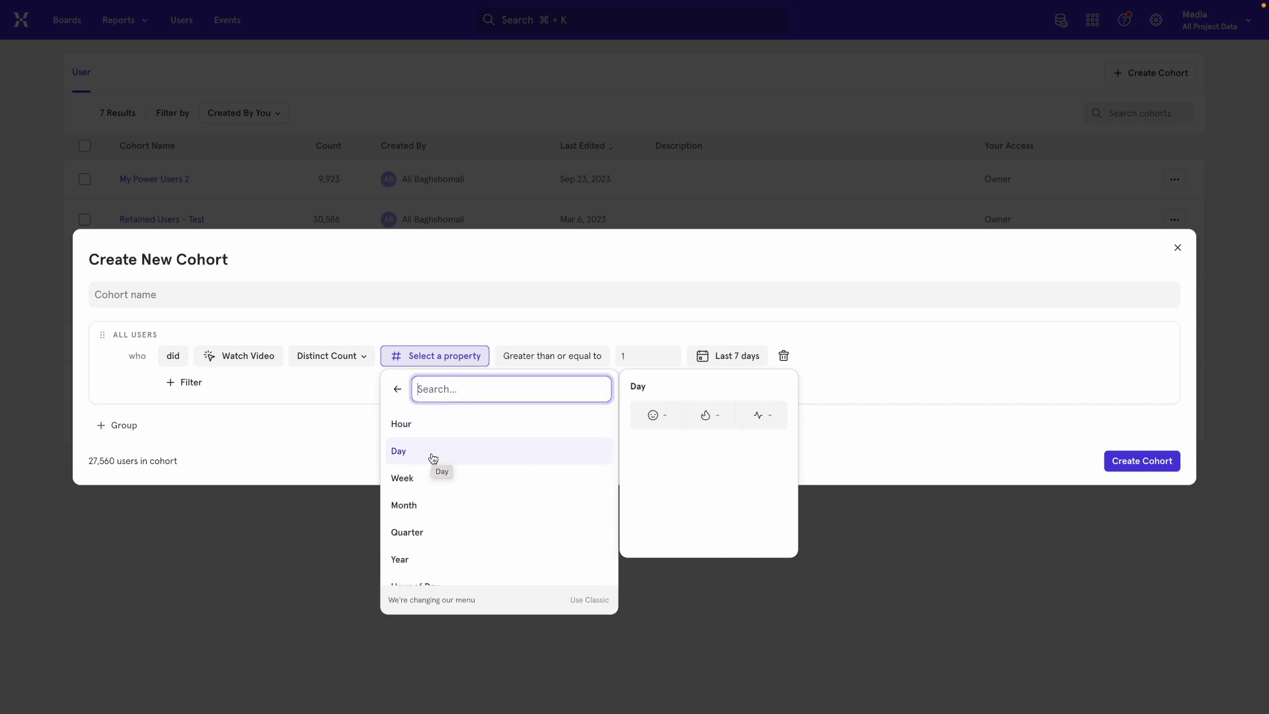
scroll(421, 478, down, 2)
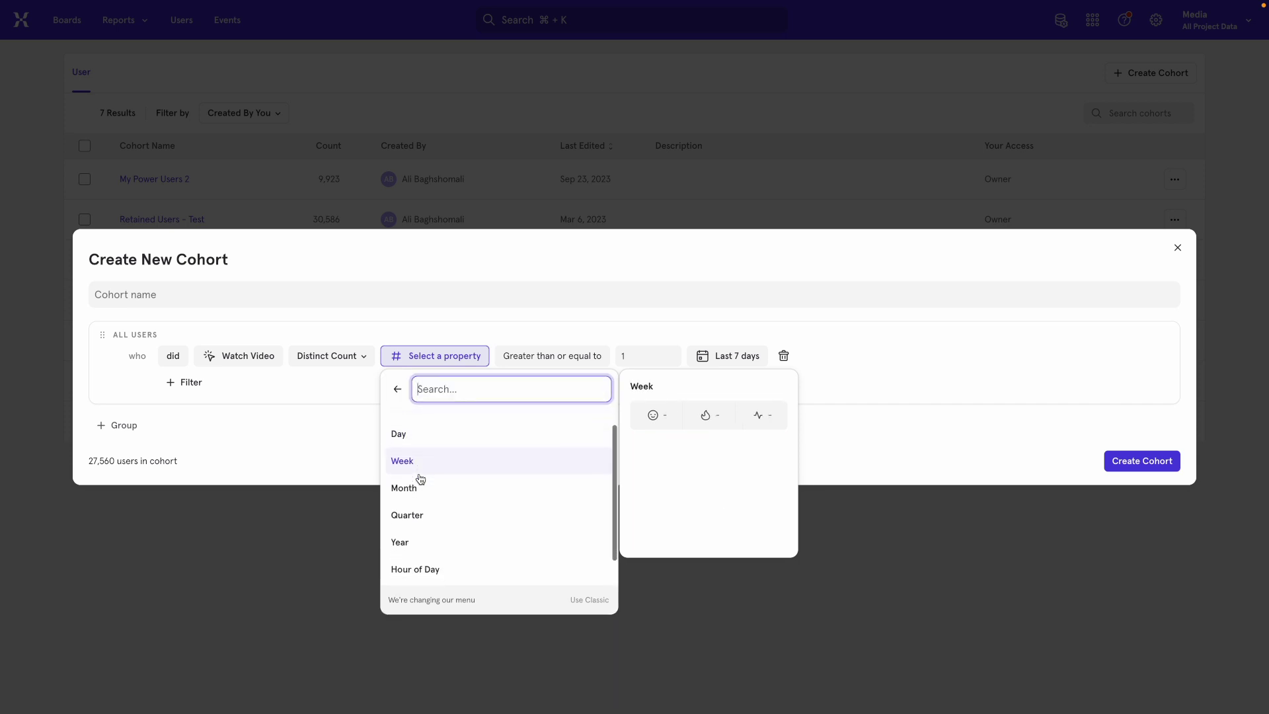
scroll(420, 479, up, 2)
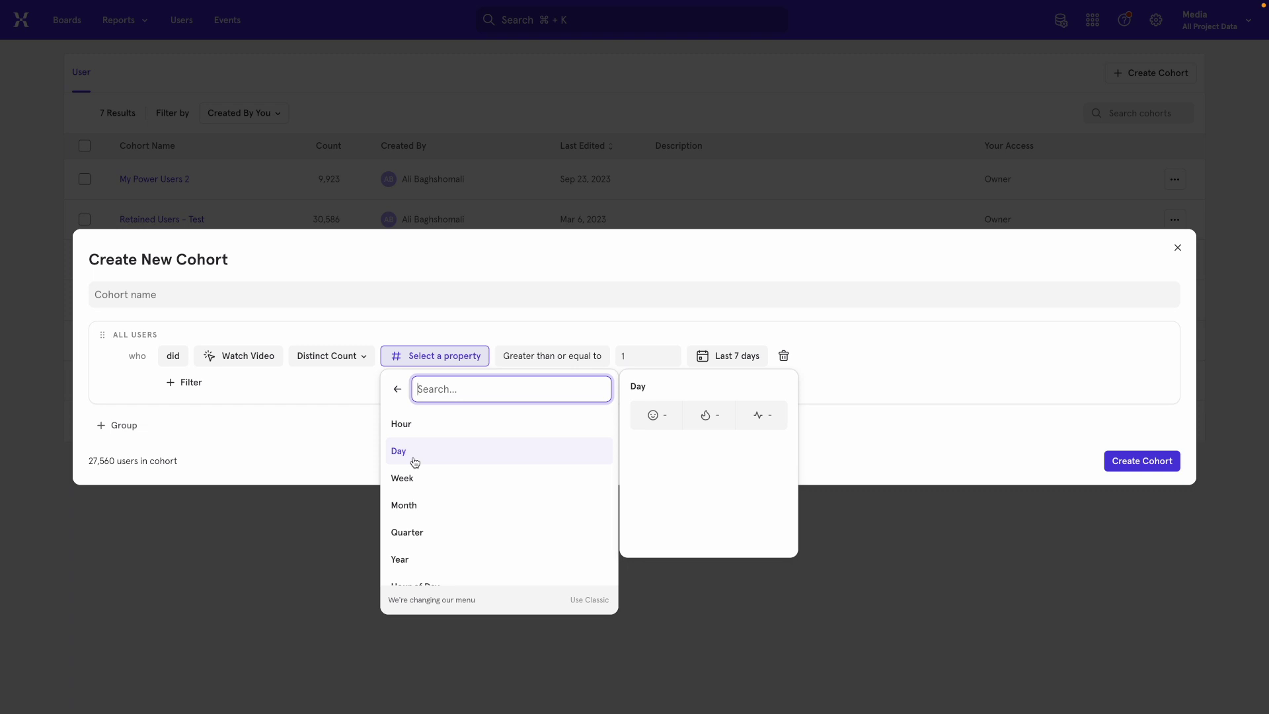
click(433, 454)
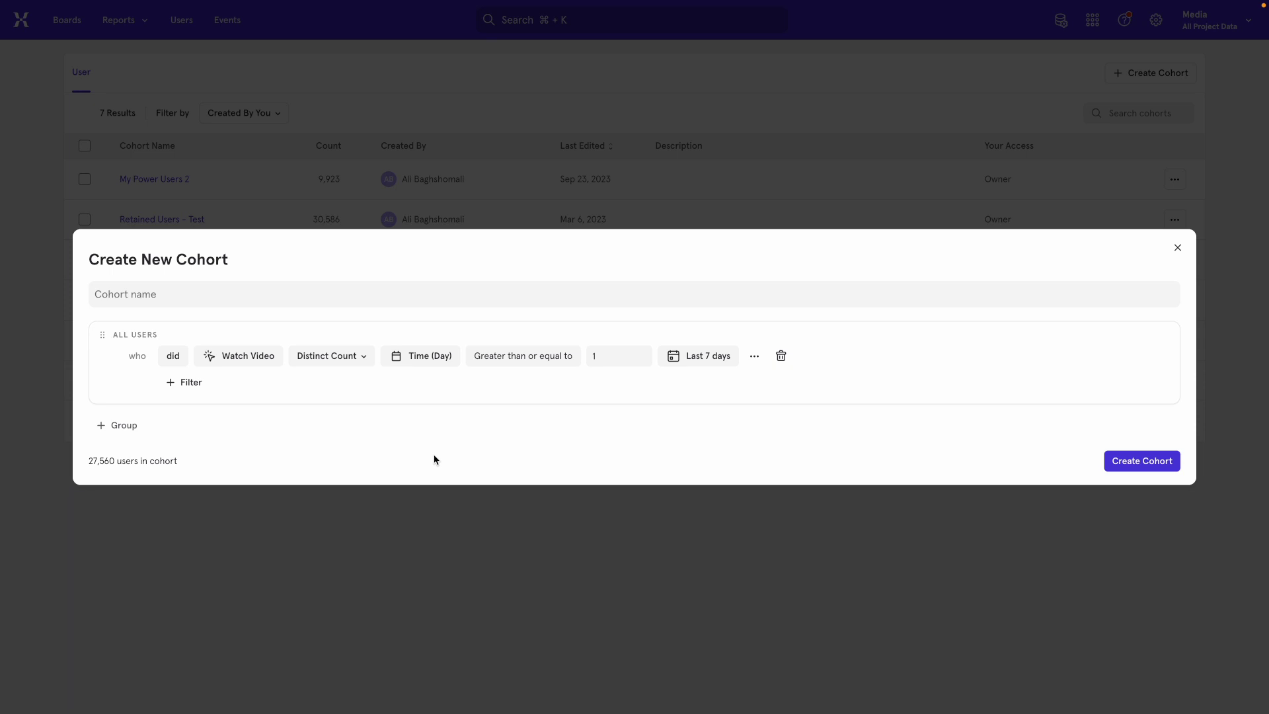
click(605, 356)
Step: Set the minimum to 2 days, name the cohort 'Users active 2 or more days out of 7' and save it
text(2)
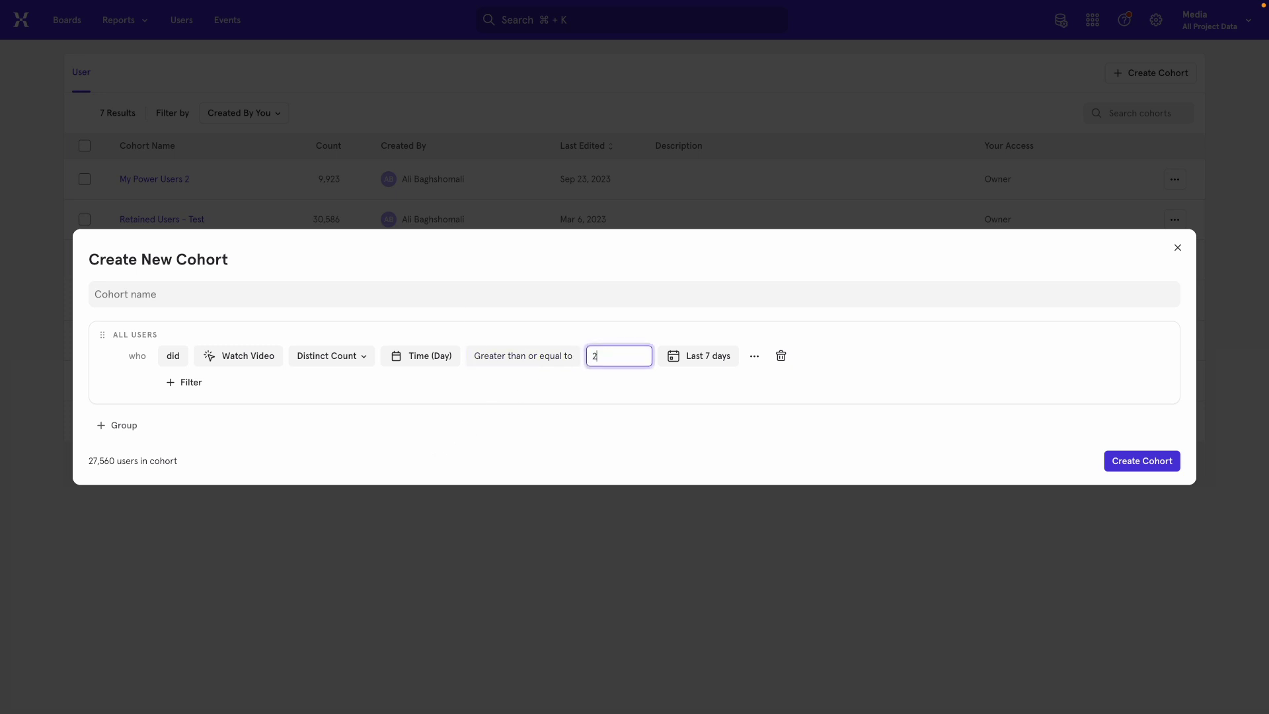
click(535, 445)
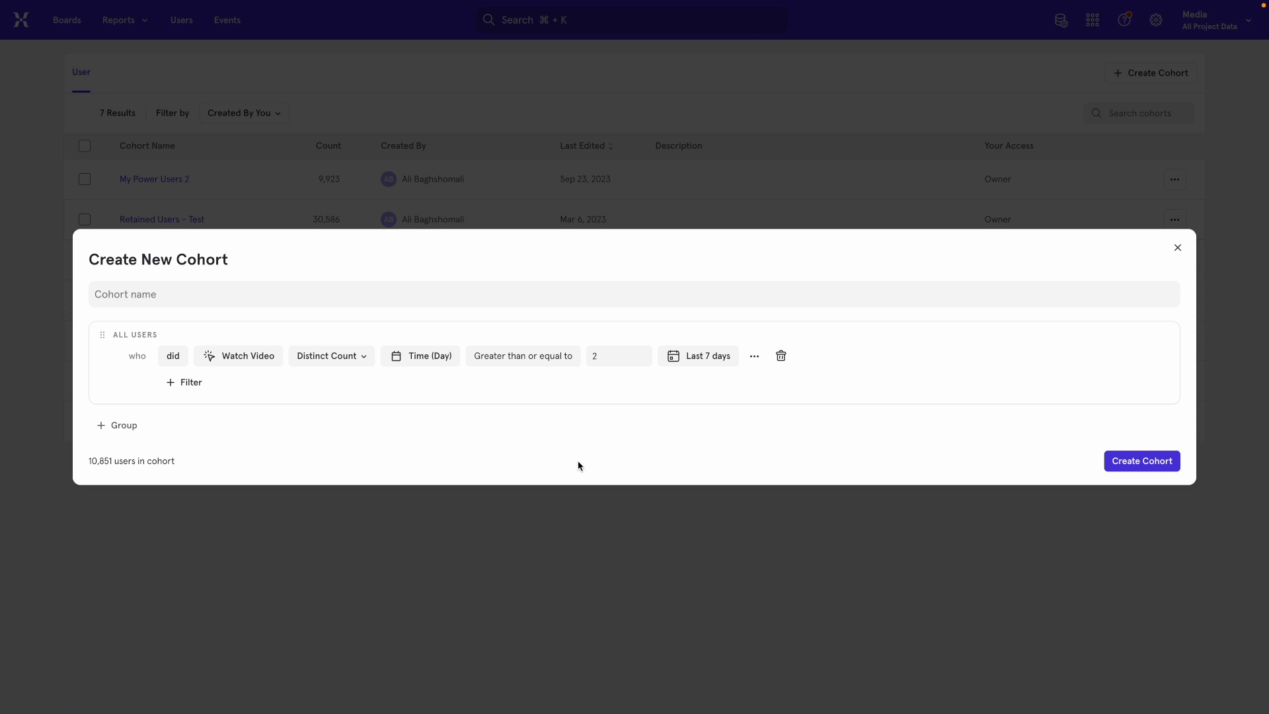
click(206, 293)
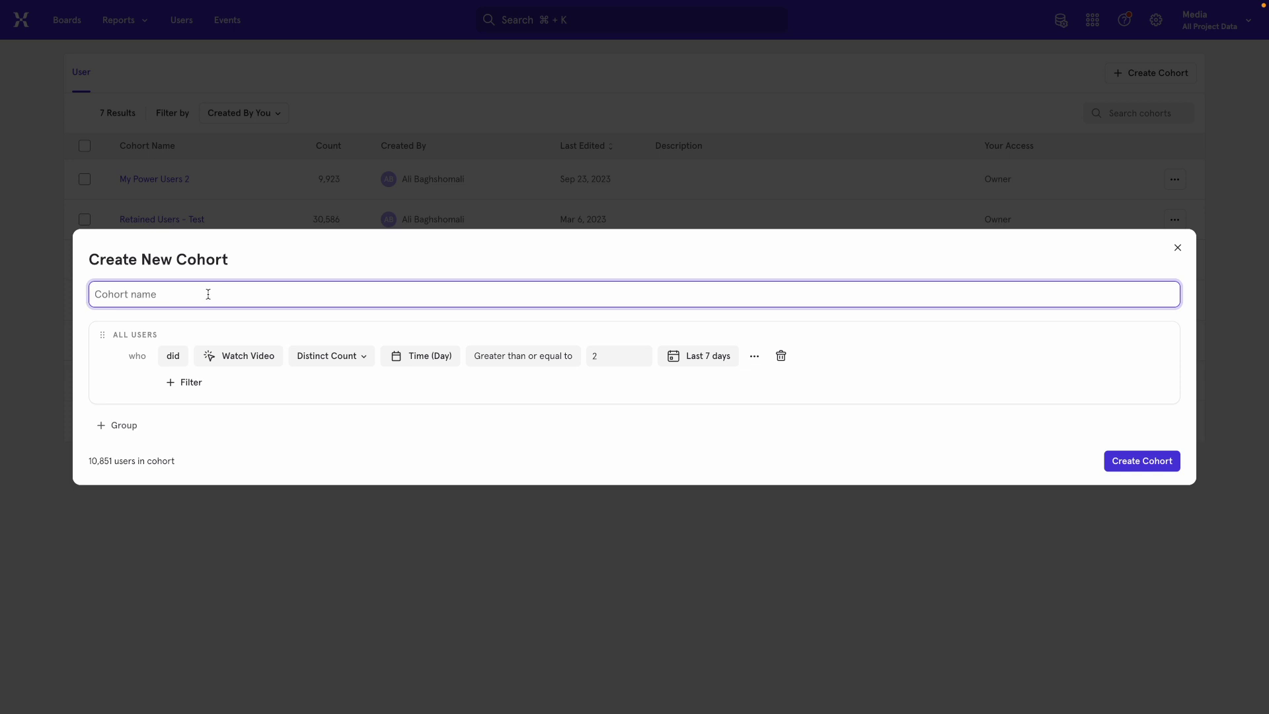
text(Users active 2 or more days out of 7)
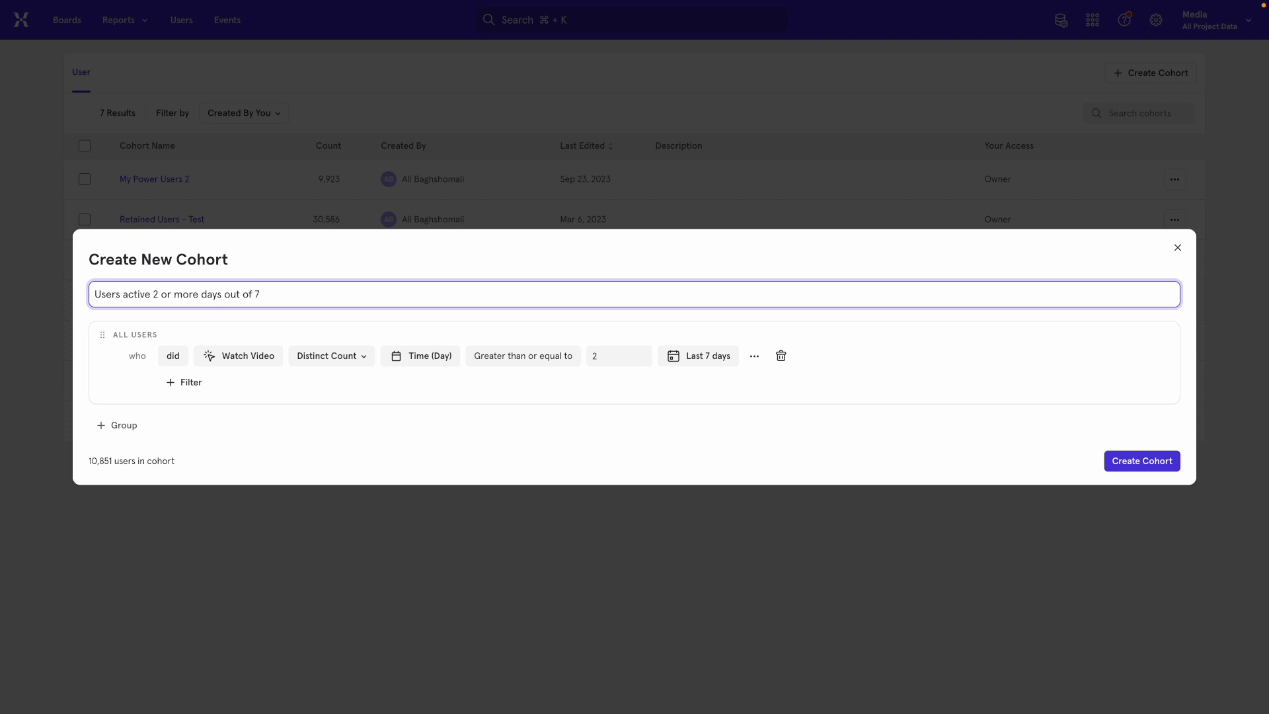
click(1134, 463)
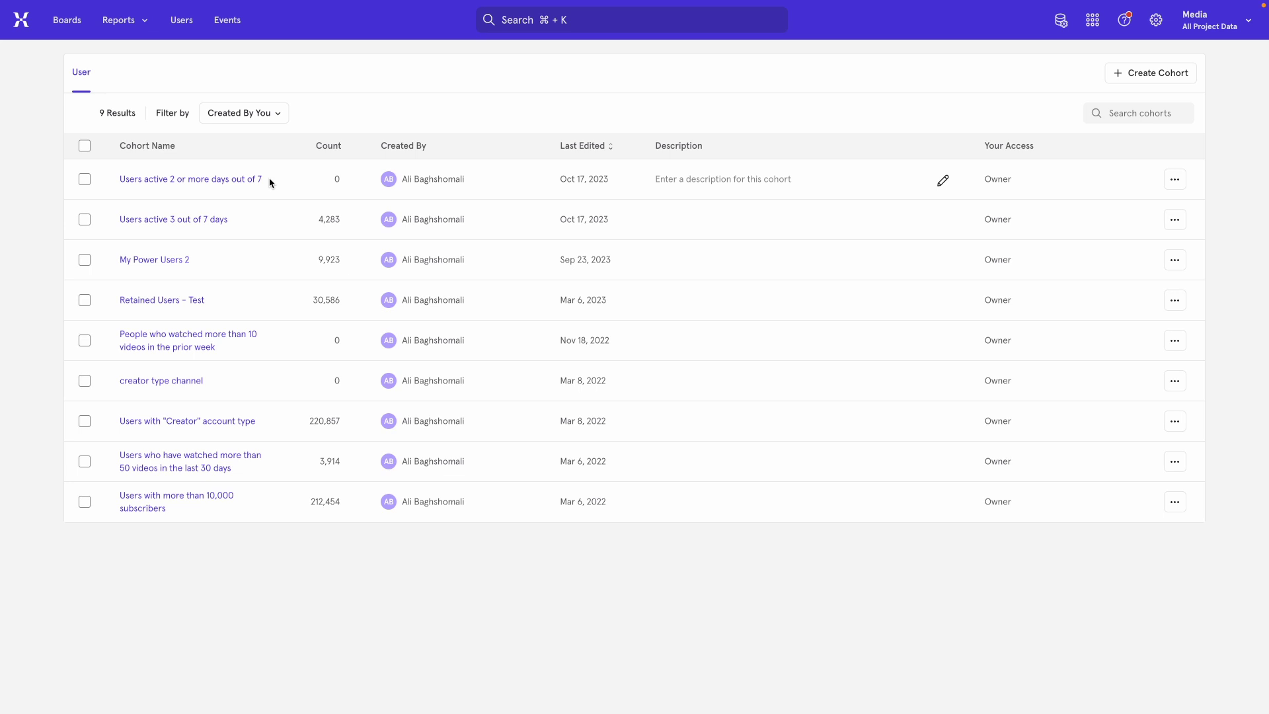
click(1177, 181)
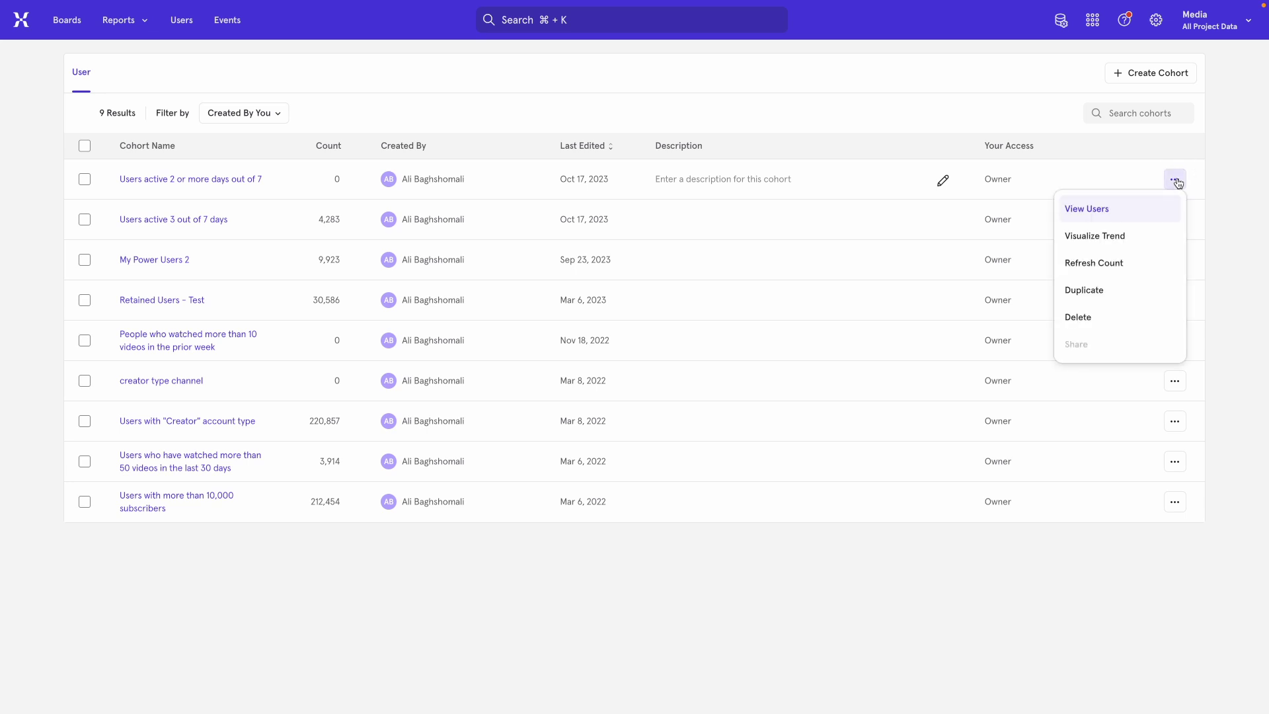
Step: Visualize the cohort as an Insights trend, refreshing until the 30-day daily chart loads
click(1085, 238)
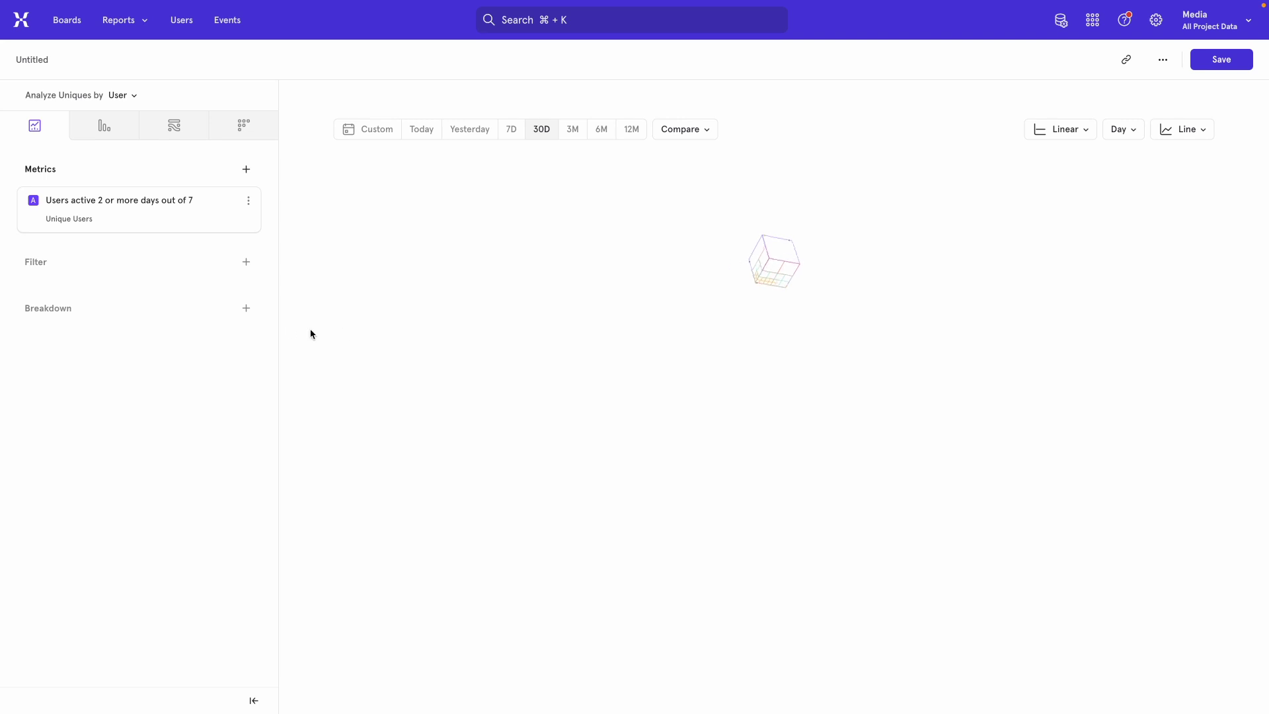
key(super+r)
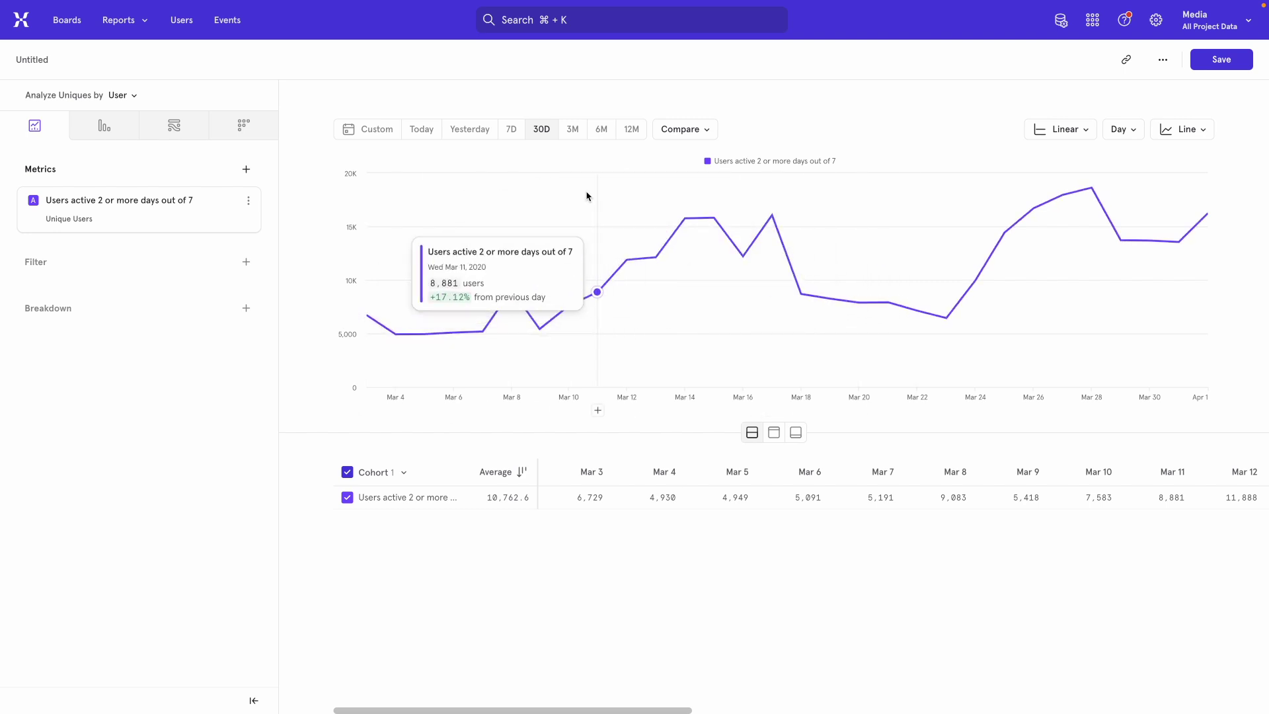
Step: Switch the cohort chart to the 3M date range with Week granularity
click(573, 130)
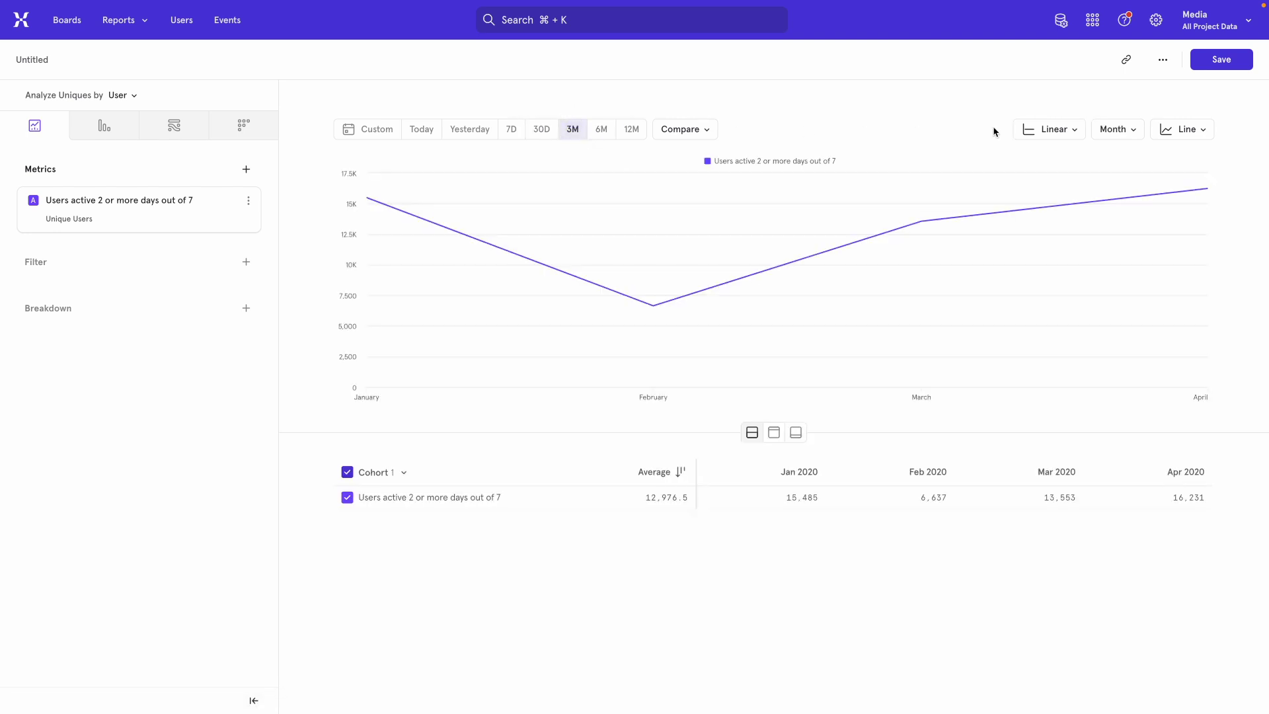
click(1106, 129)
click(1133, 238)
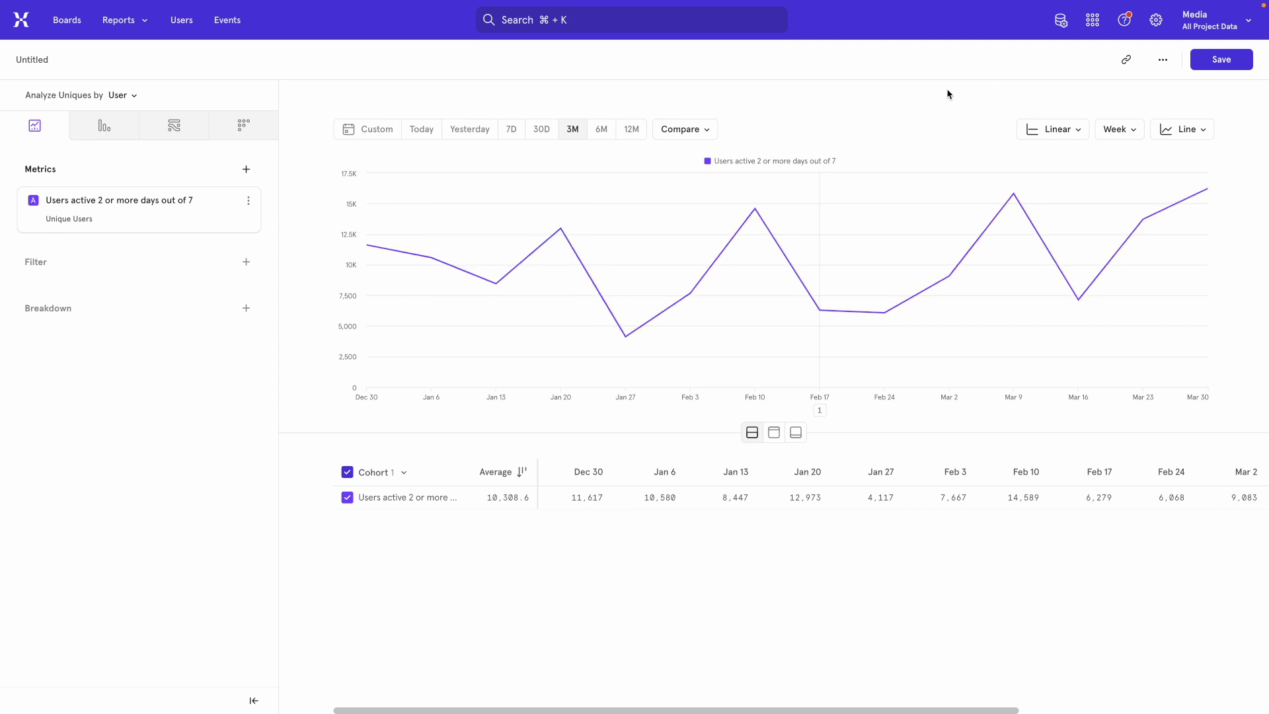
click(1061, 26)
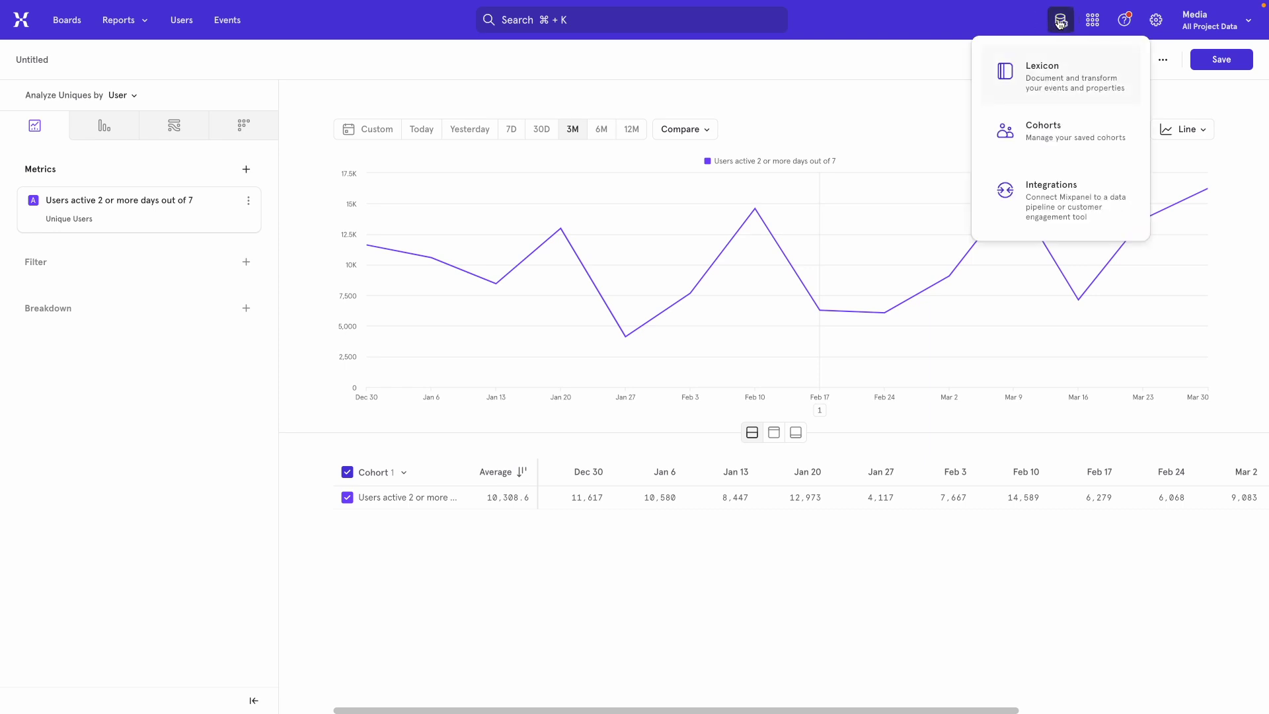
Step: Open the 'Users active 2 or more days out of 7' cohort from the Cohorts list for editing
click(1033, 128)
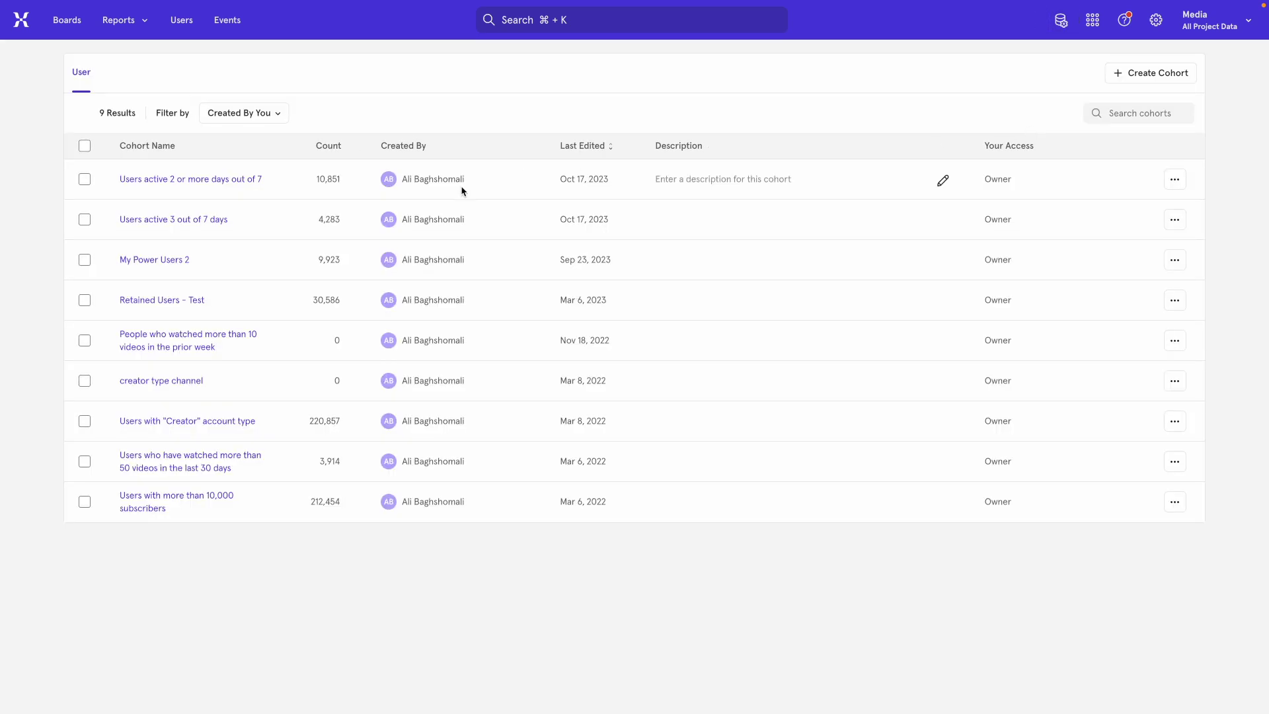
click(211, 182)
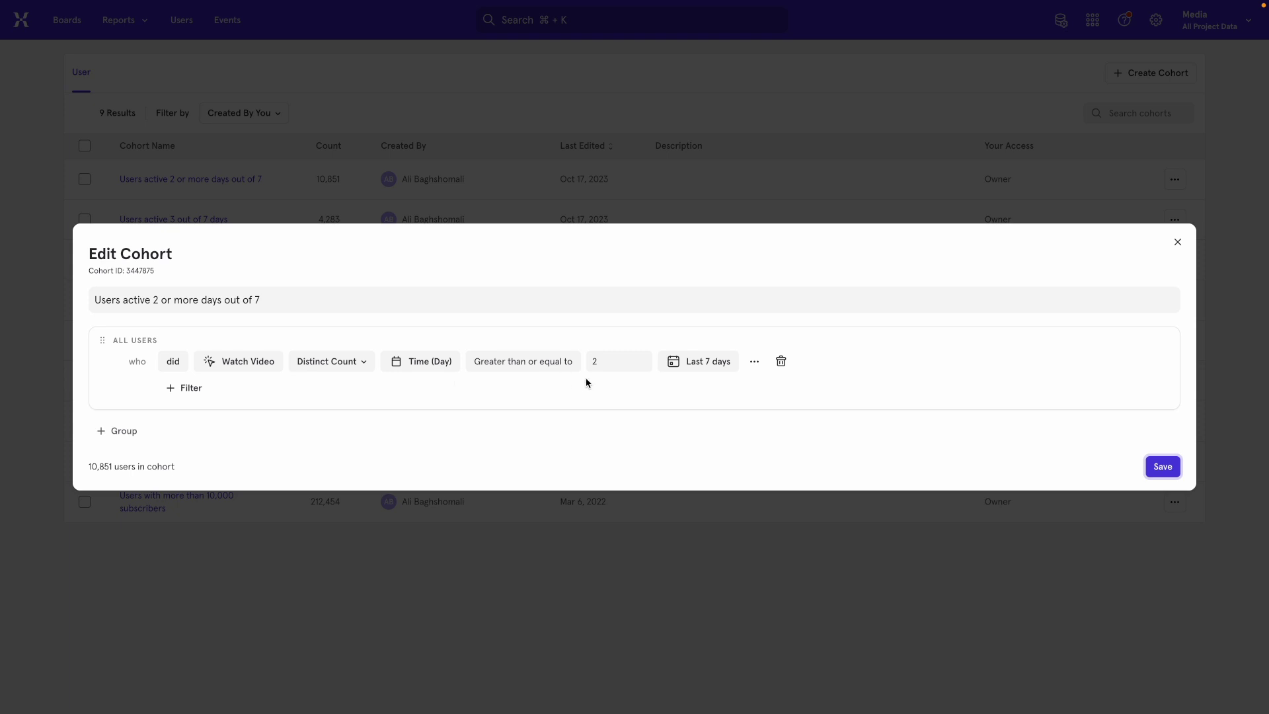
mouse_move(725, 362)
click(422, 366)
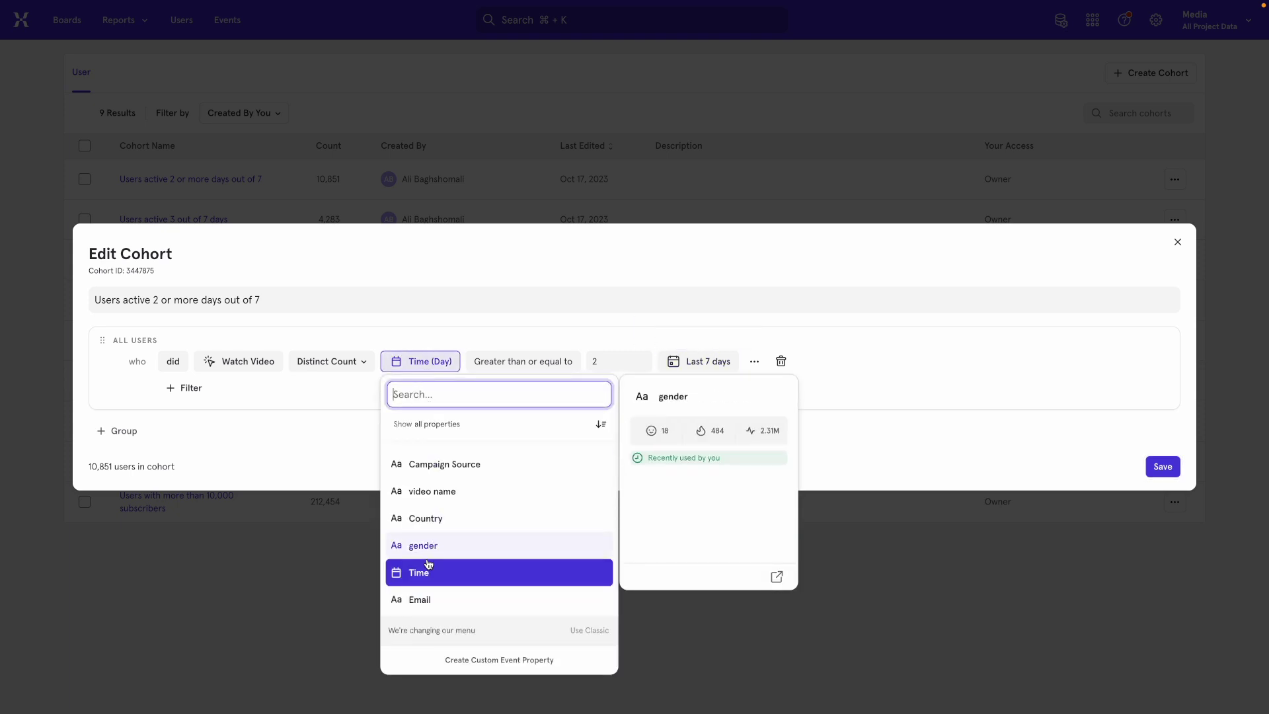
Step: Count distinct Time (Week) of Watch Video over the last 30 days, giving 35,160 users
click(420, 571)
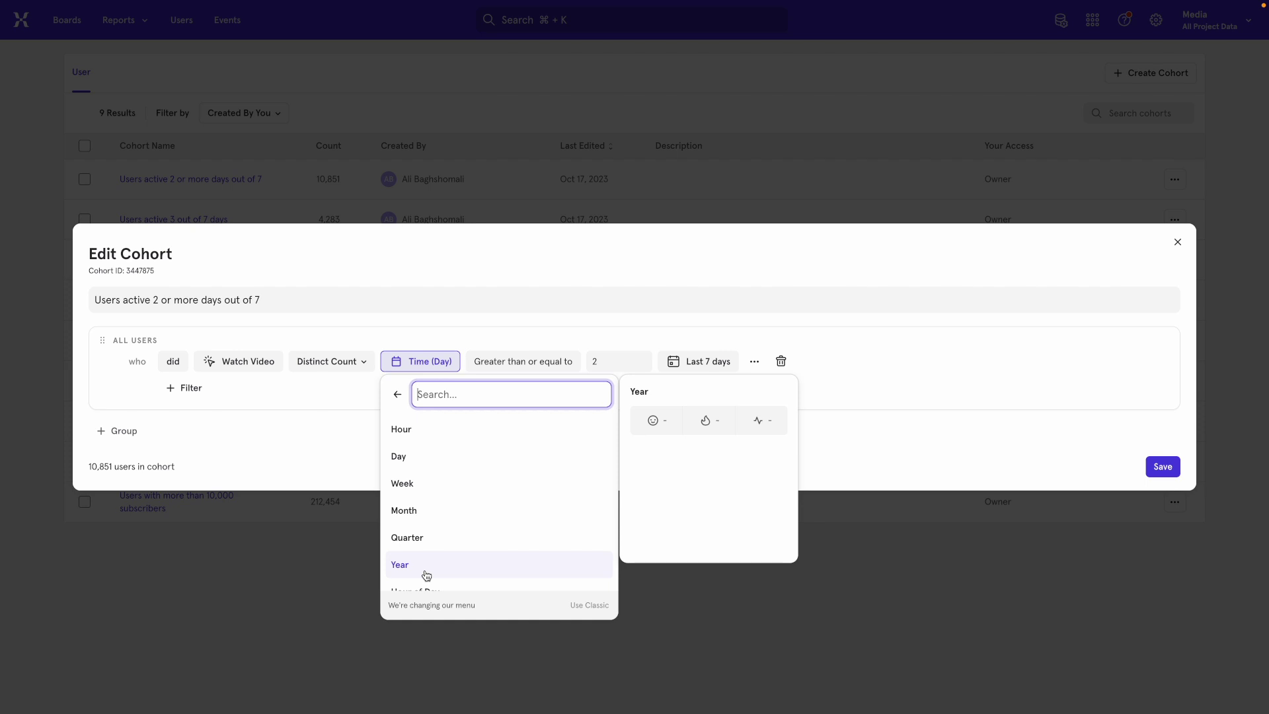
click(406, 489)
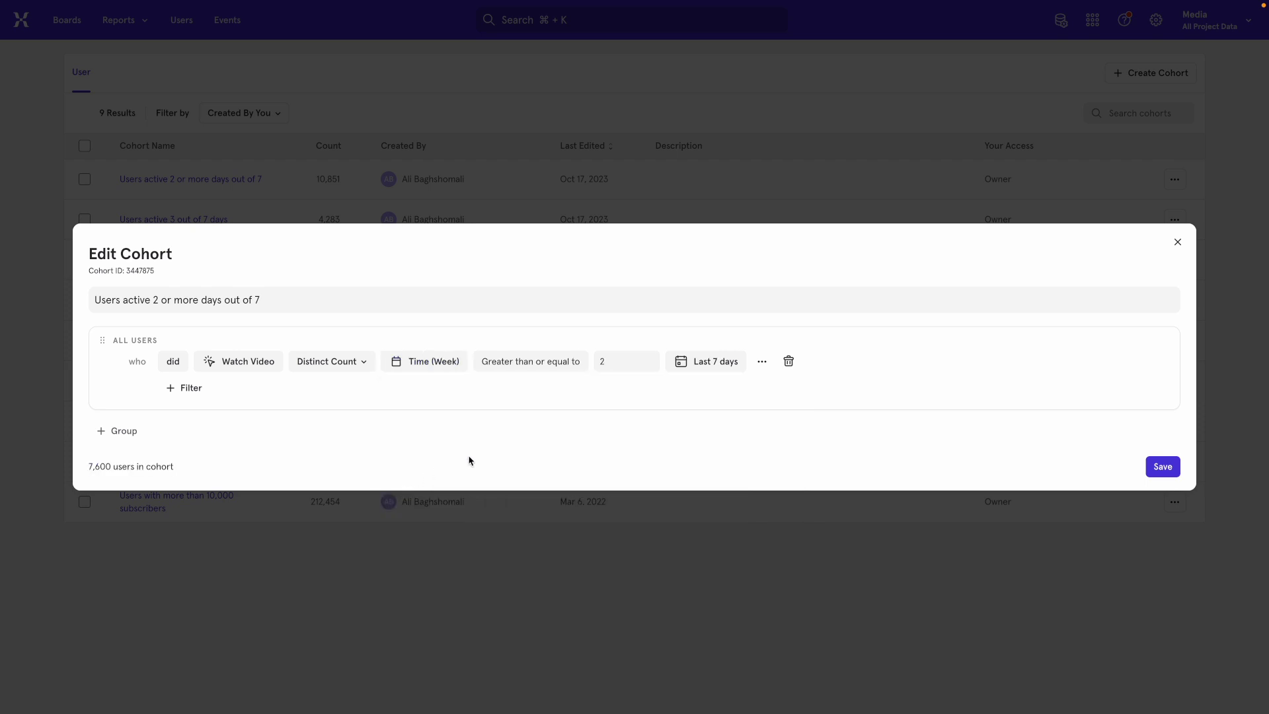
click(702, 367)
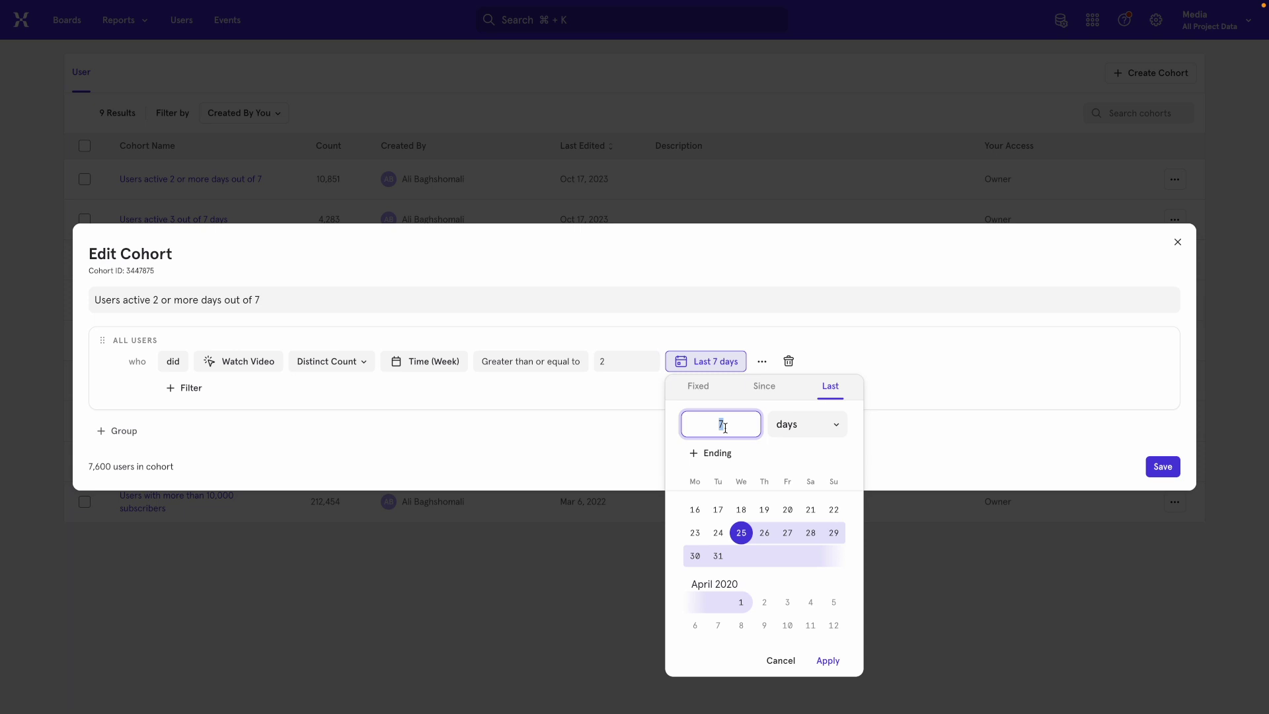
text(30)
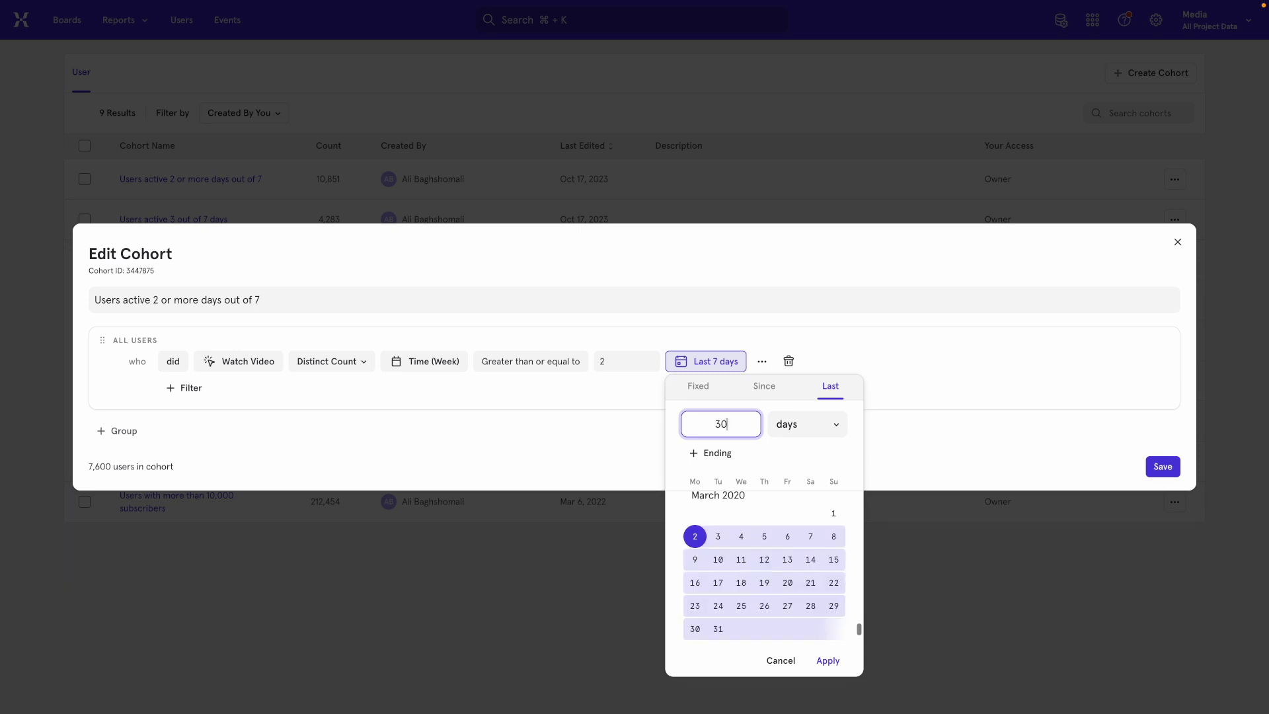
click(828, 661)
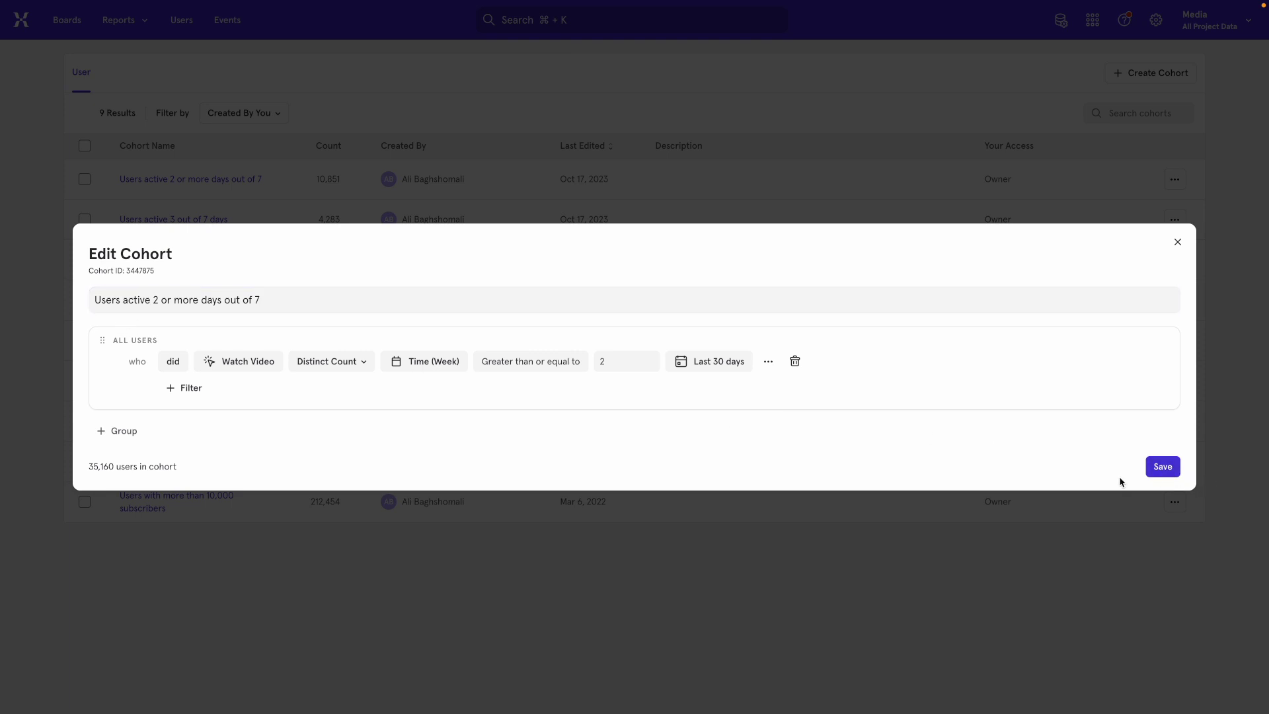
Step: Rename the cohort to 'Users active 2 or more weeks out of 30 days', save, and visualize its trend
click(162, 298)
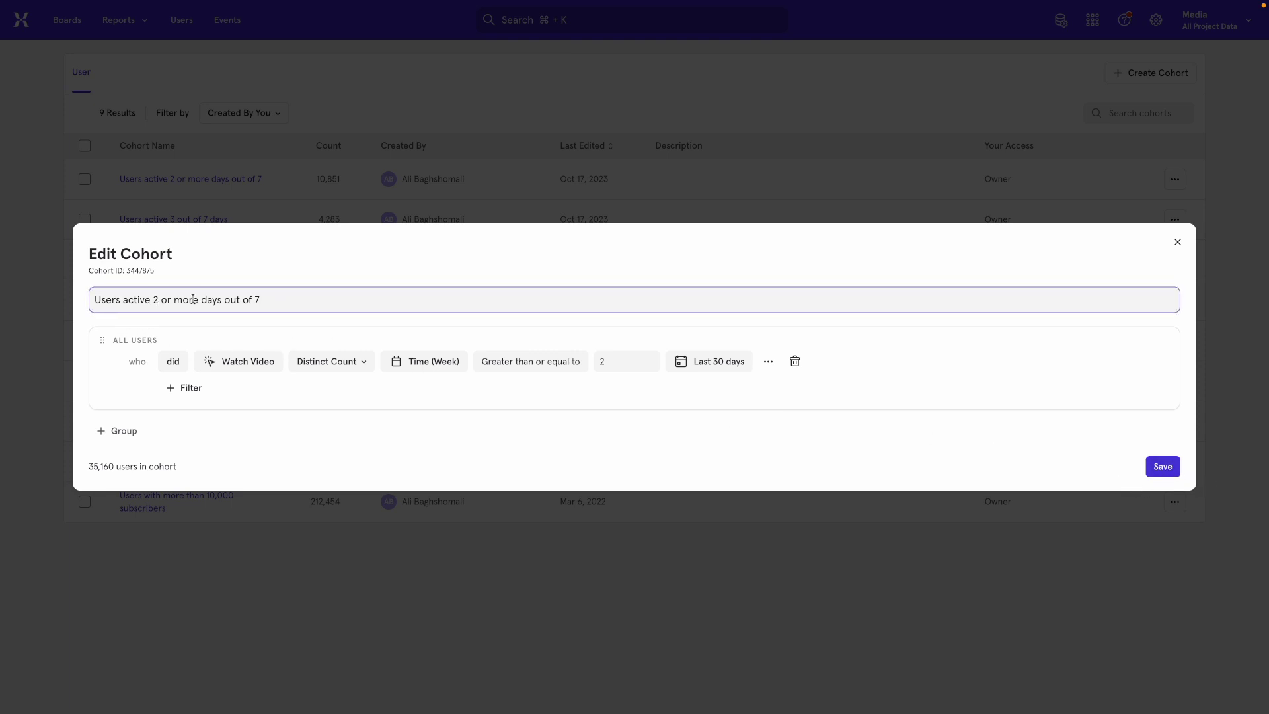
double_click(210, 300)
text(weeks out of )
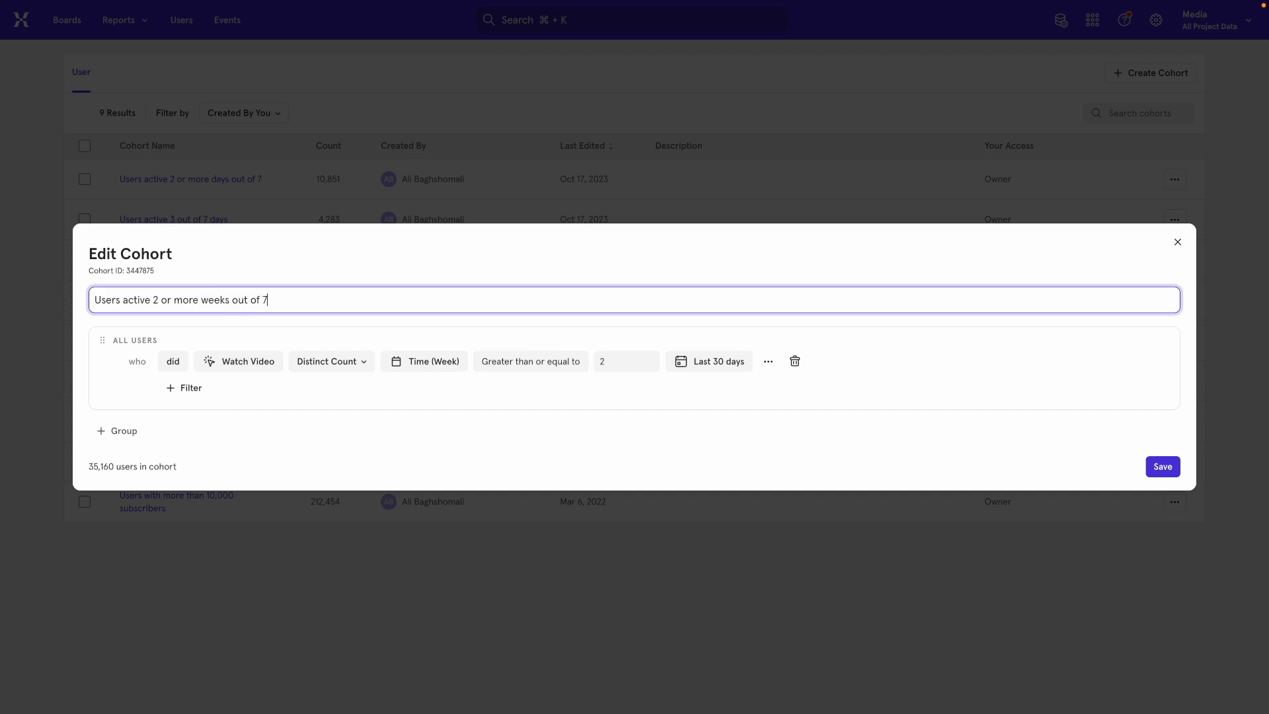
text(30 days)
click(1168, 470)
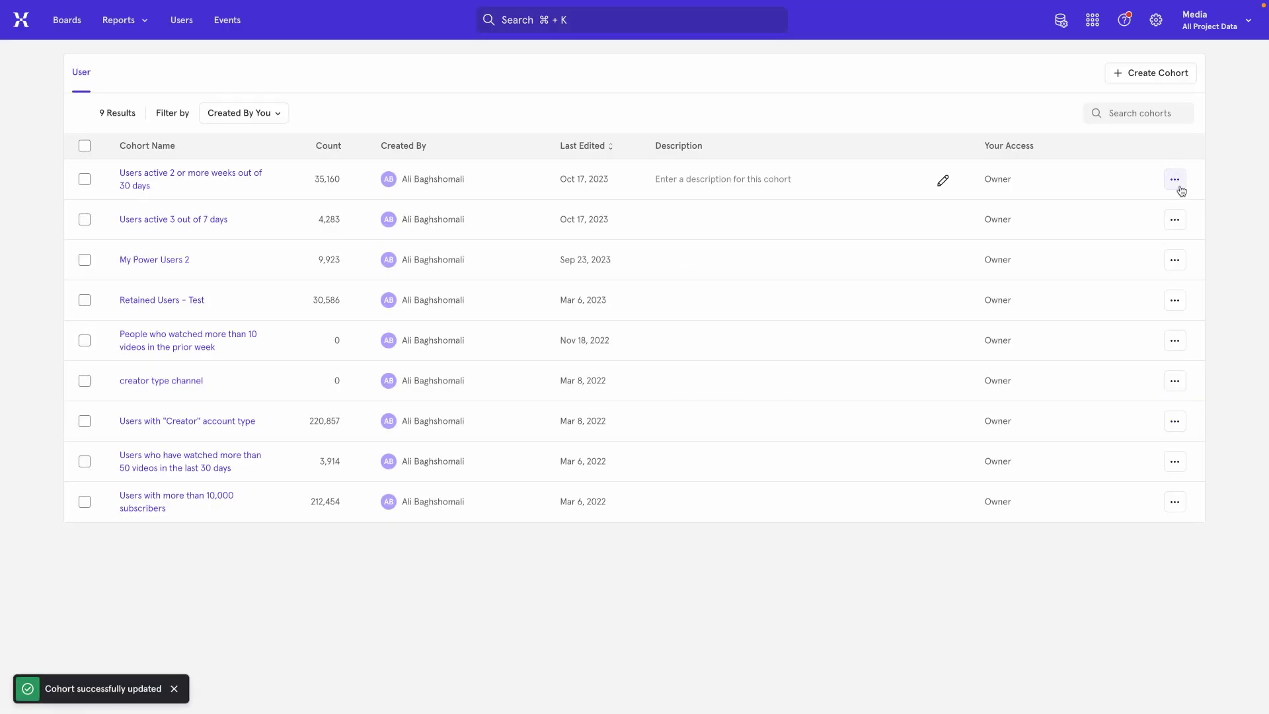
click(1176, 183)
click(1105, 236)
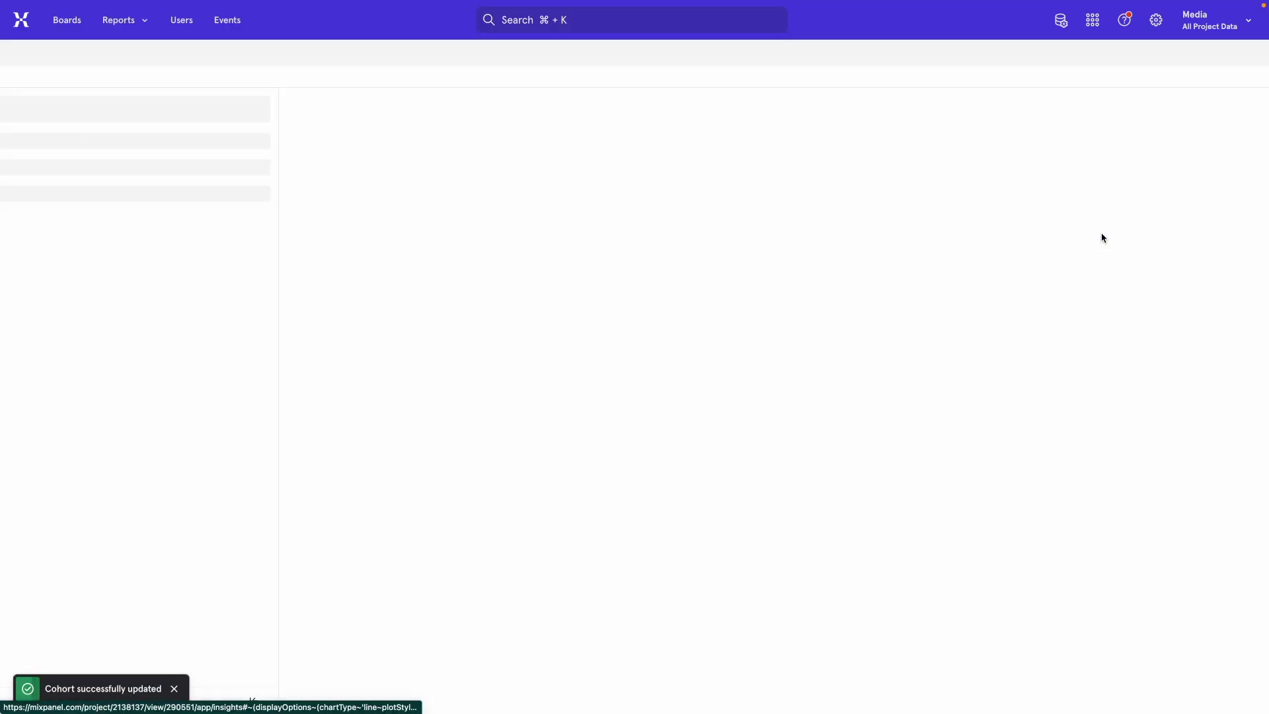